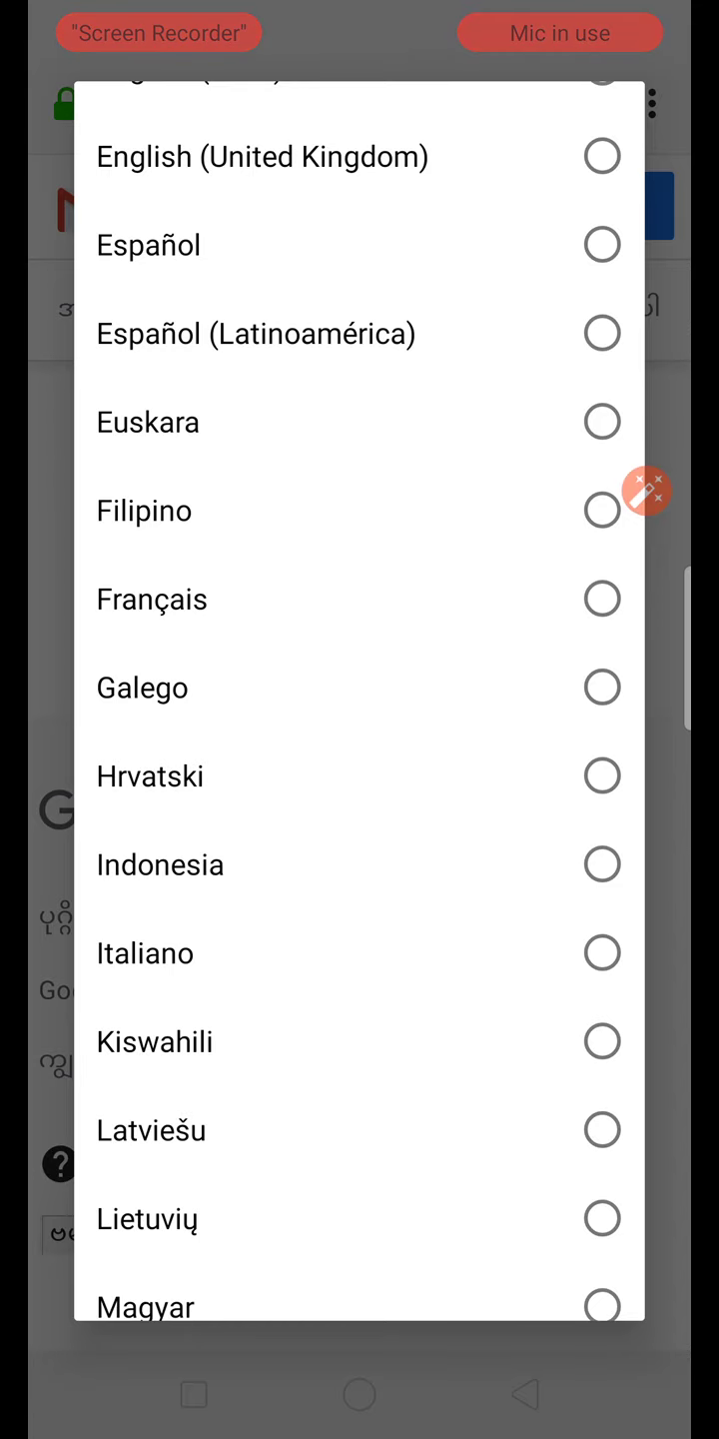
Close the language list without changing it, keeping Gmail in Burmese, and return to the page top
left_click(524, 1394)
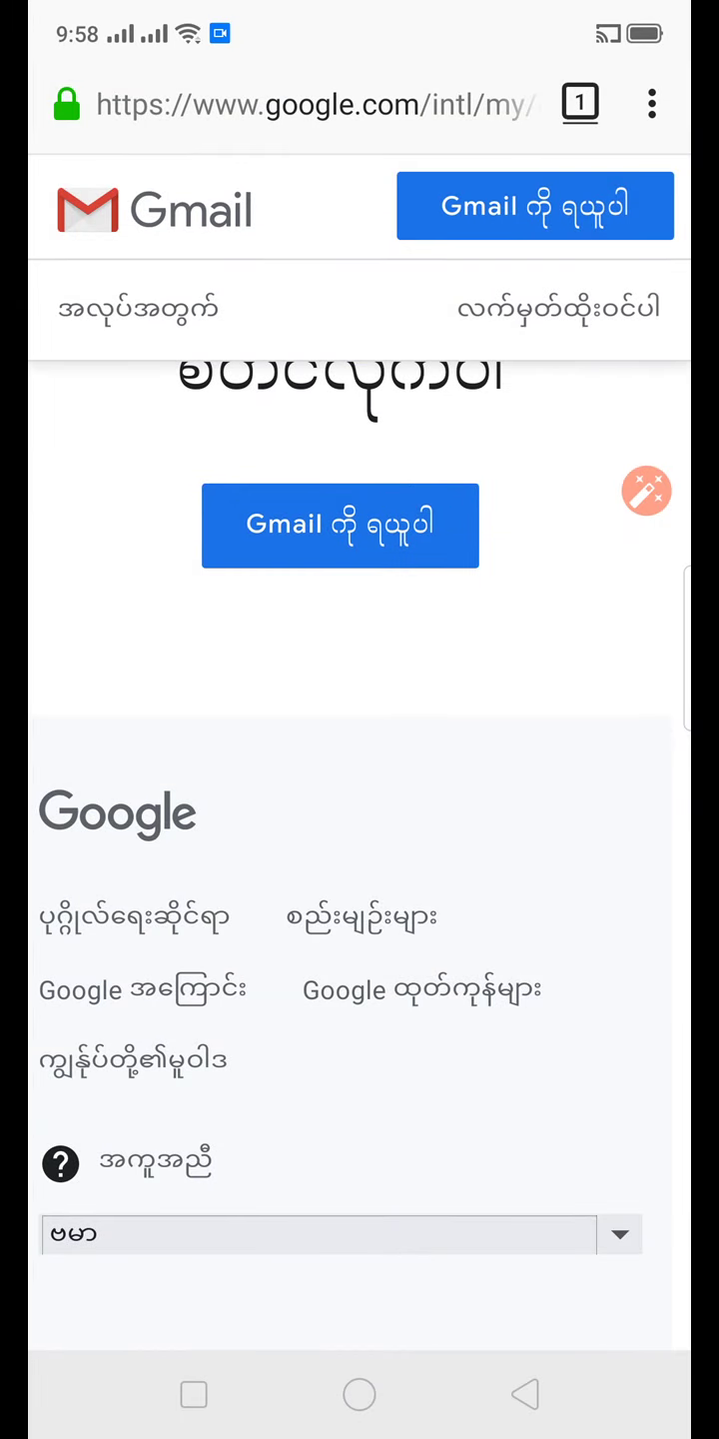
scroll(361, 799, "up", 10)
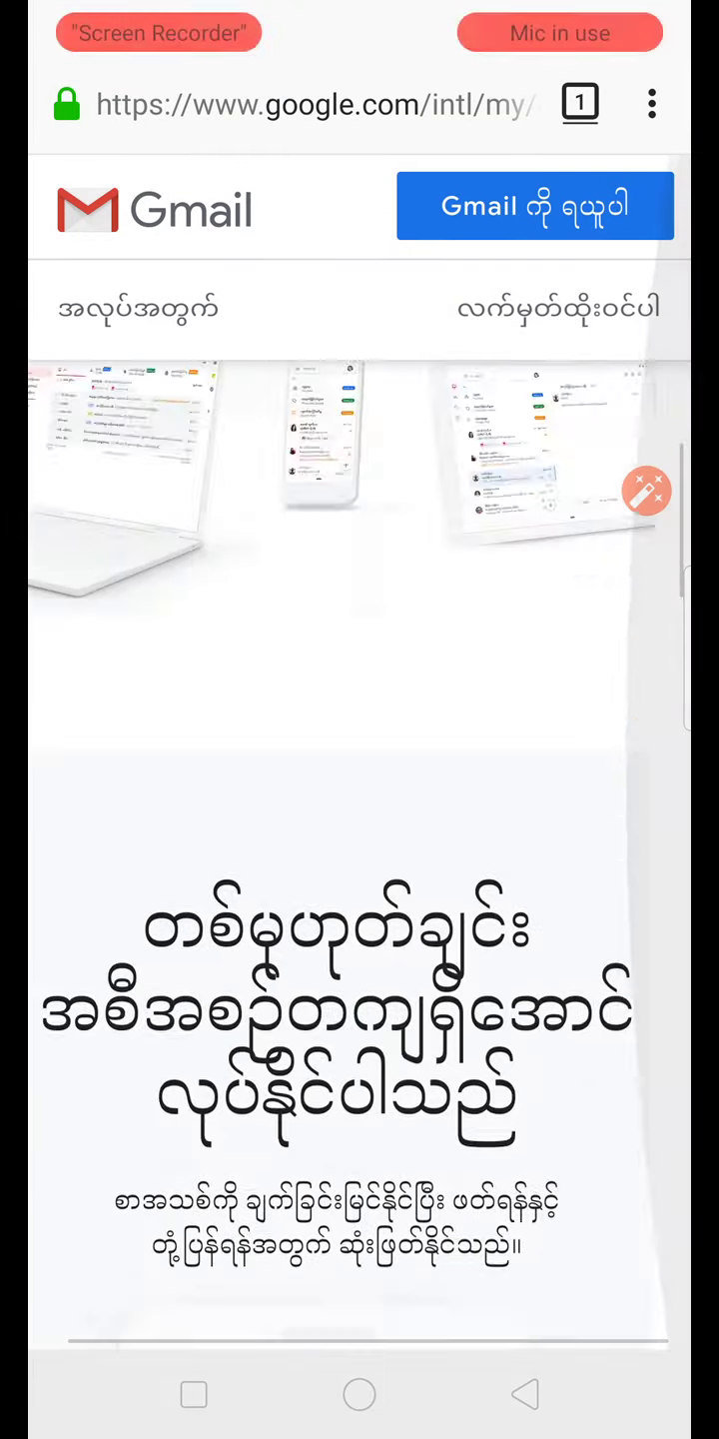
scroll(360, 798, "up", 5)
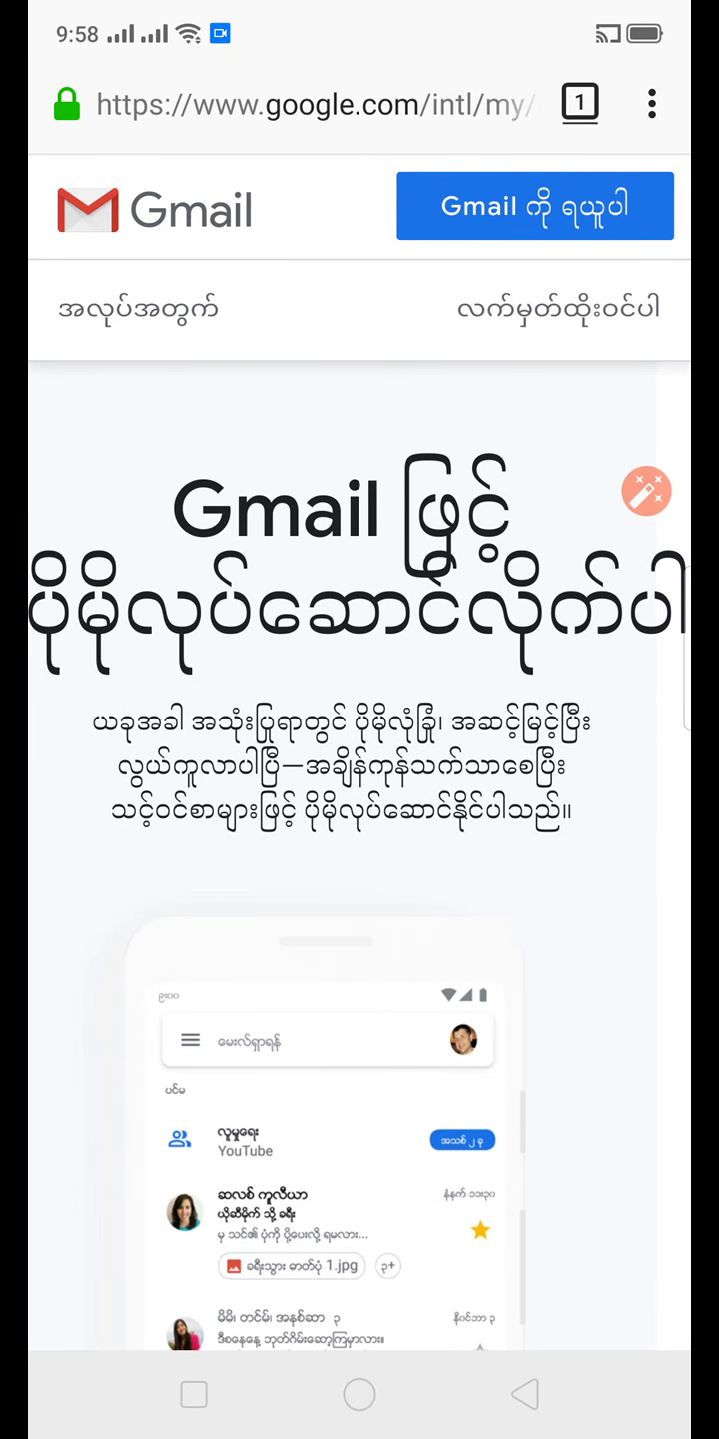
Go to the home screen and reopen Firefox from its home screen page
left_click(360, 1394)
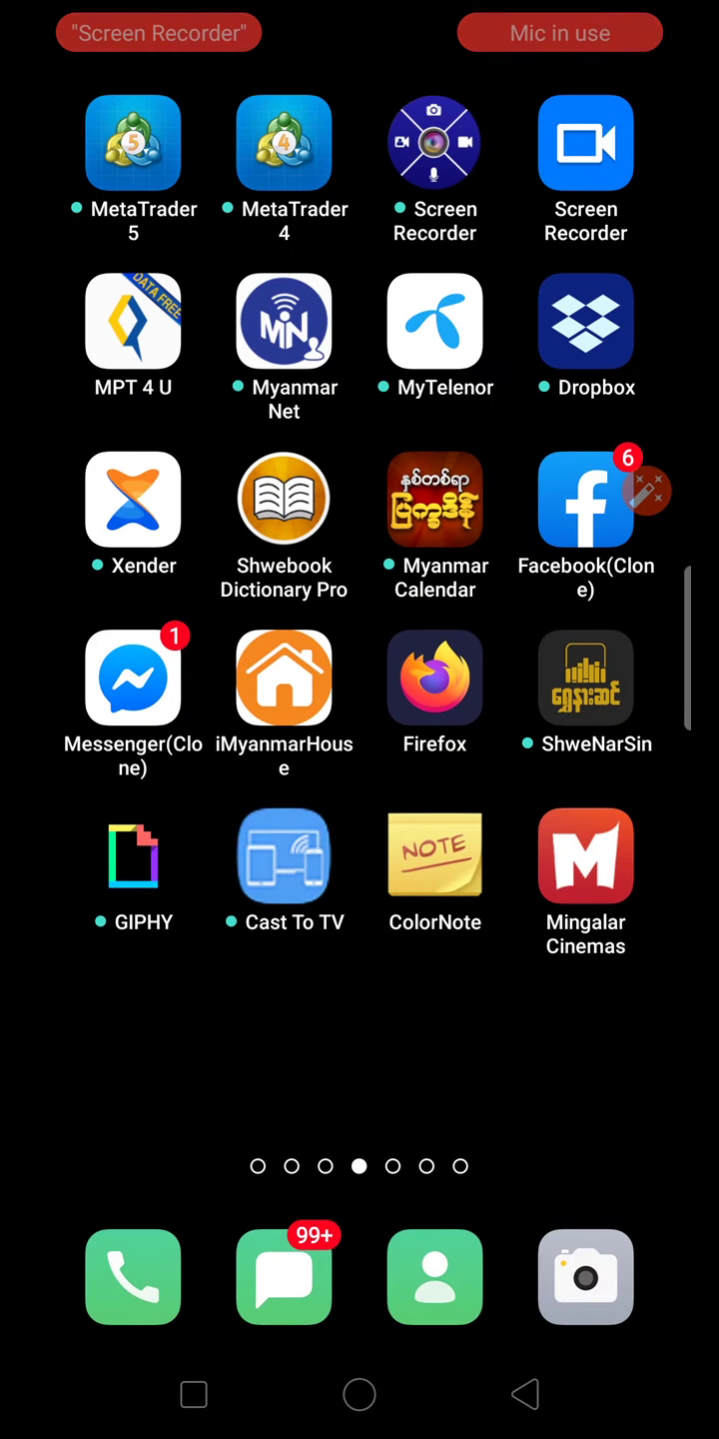
mouse_move(599, 698)
left_mouse_down()
mouse_move(210, 700)
mouse_move(600, 700)
left_mouse_up()
mouse_move(201, 699)
left_mouse_down()
mouse_move(599, 700)
mouse_move(149, 700)
left_mouse_up()
left_click_drag(599, 699, 150, 700)
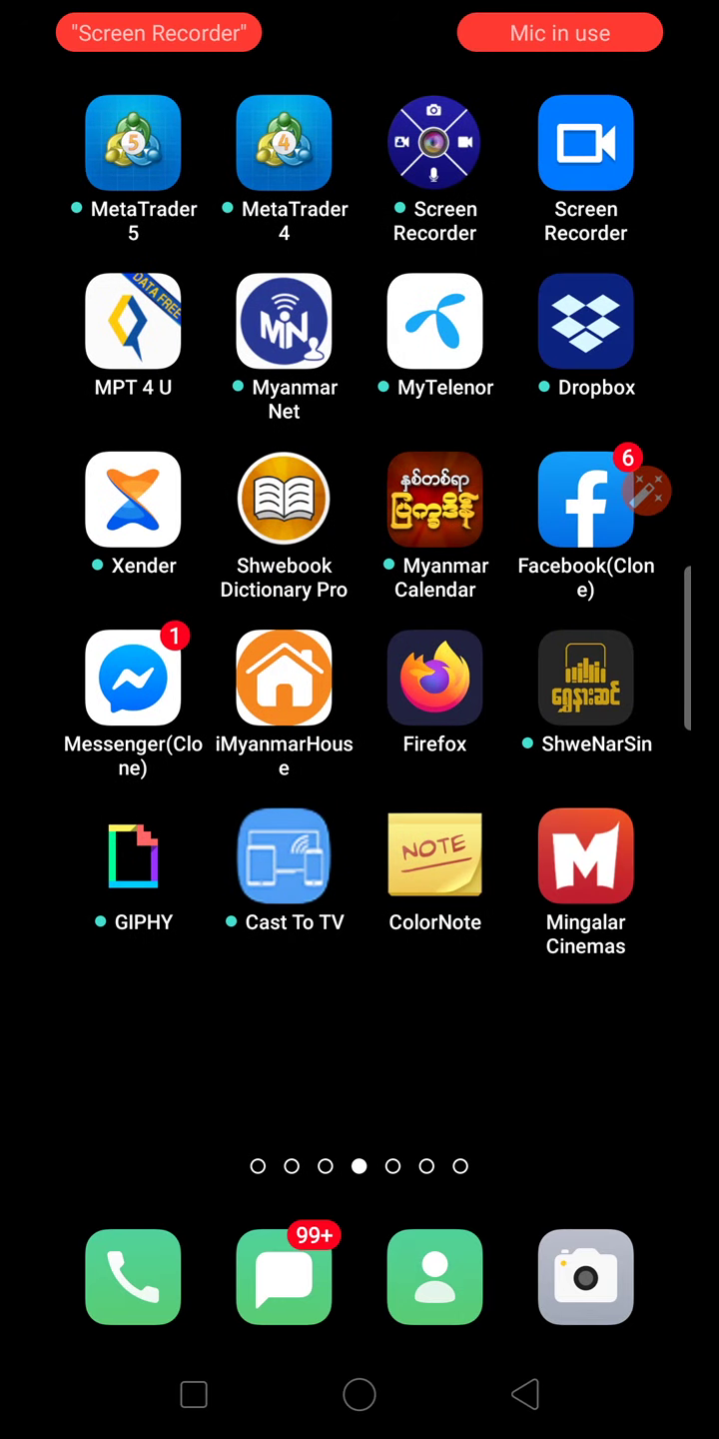
left_click(436, 680)
Replace the web address with gmail.com and load it
left_click(315, 104)
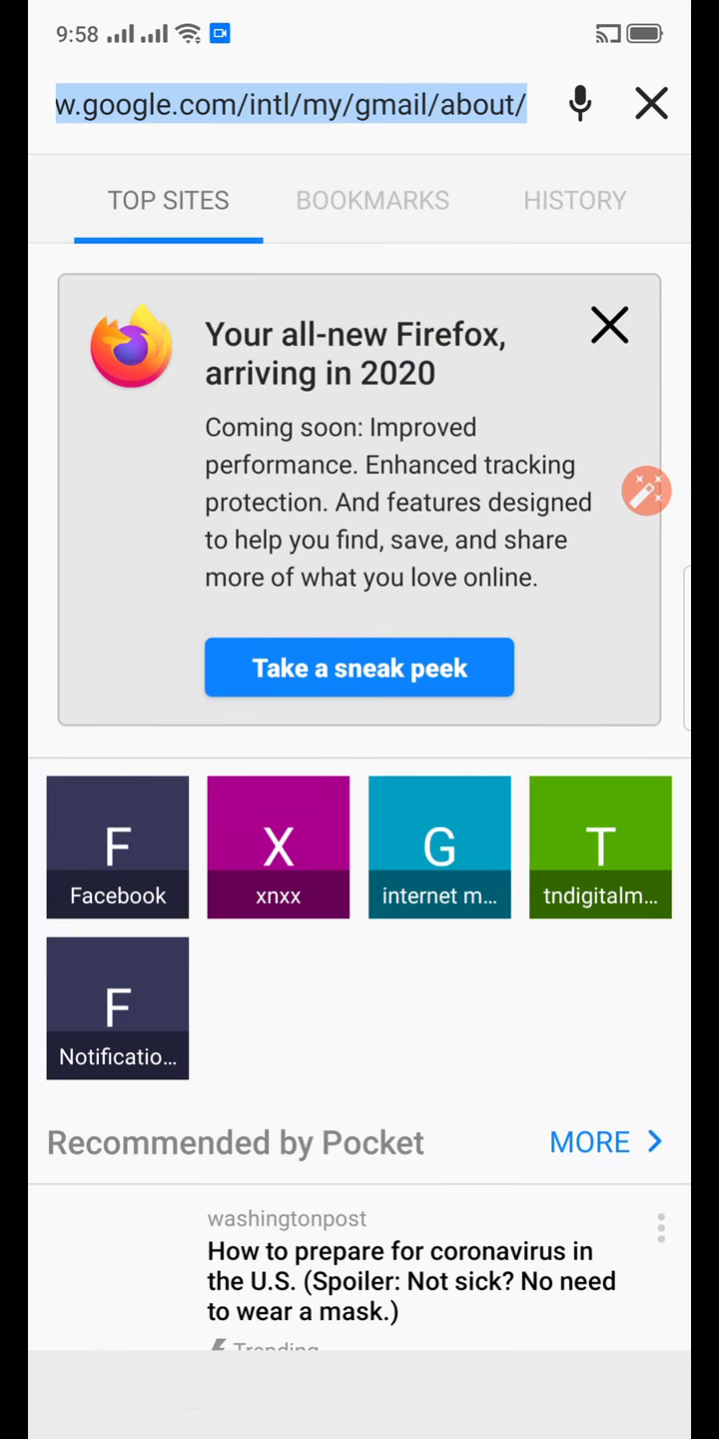
key("BackSpace")
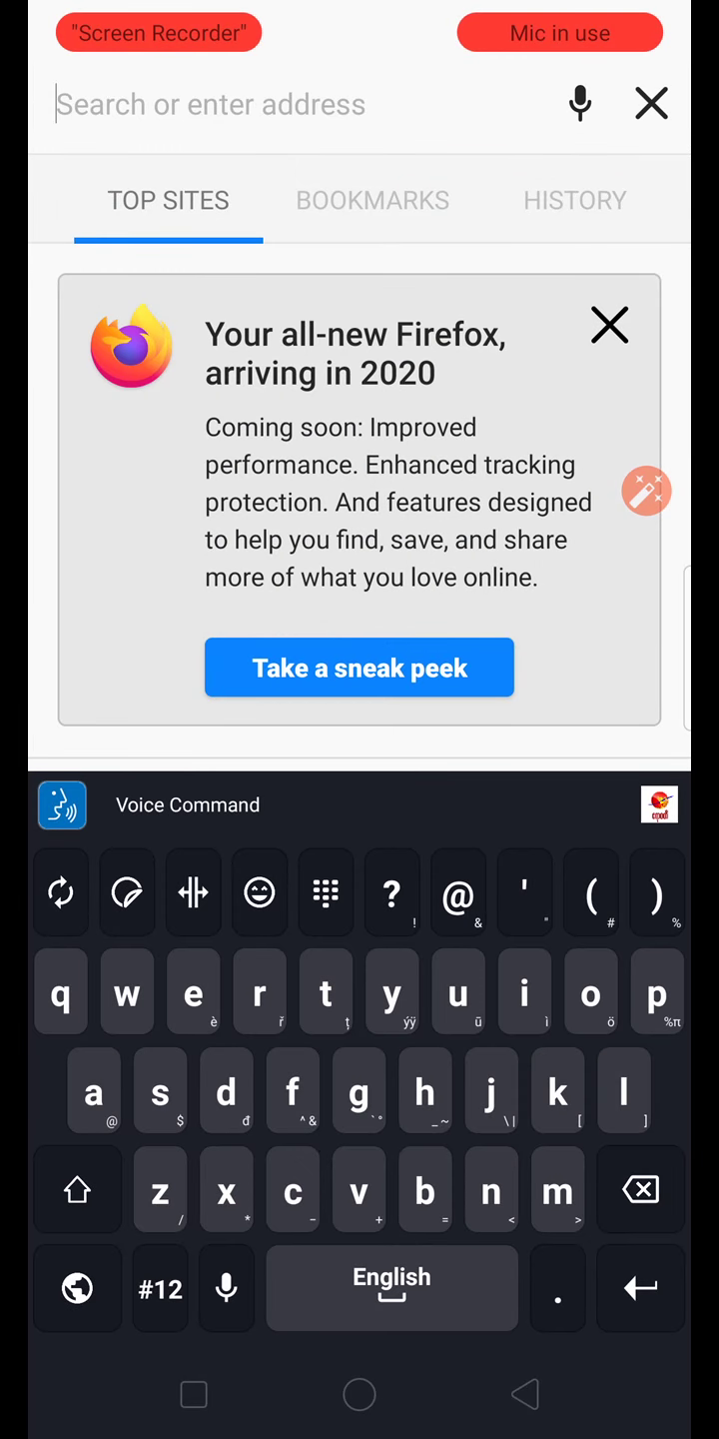
type("gmail")
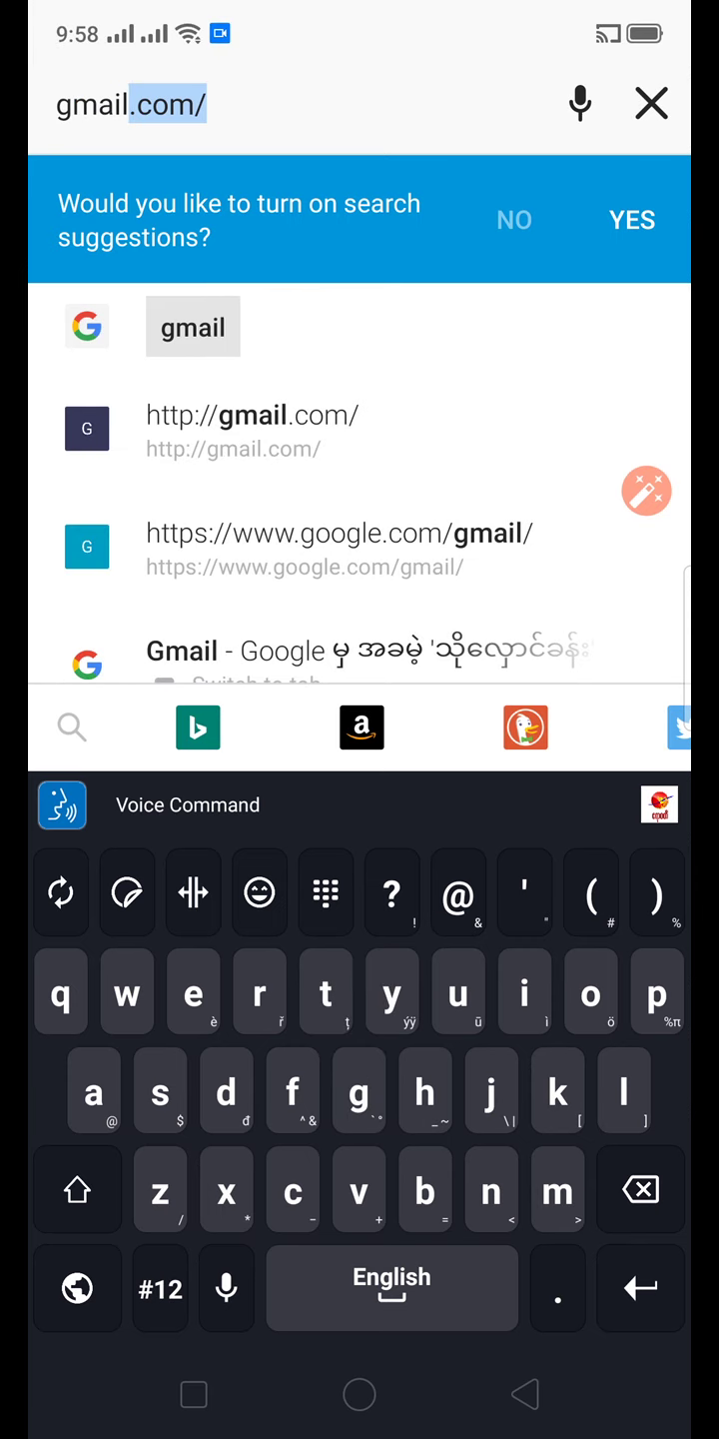
type(".c")
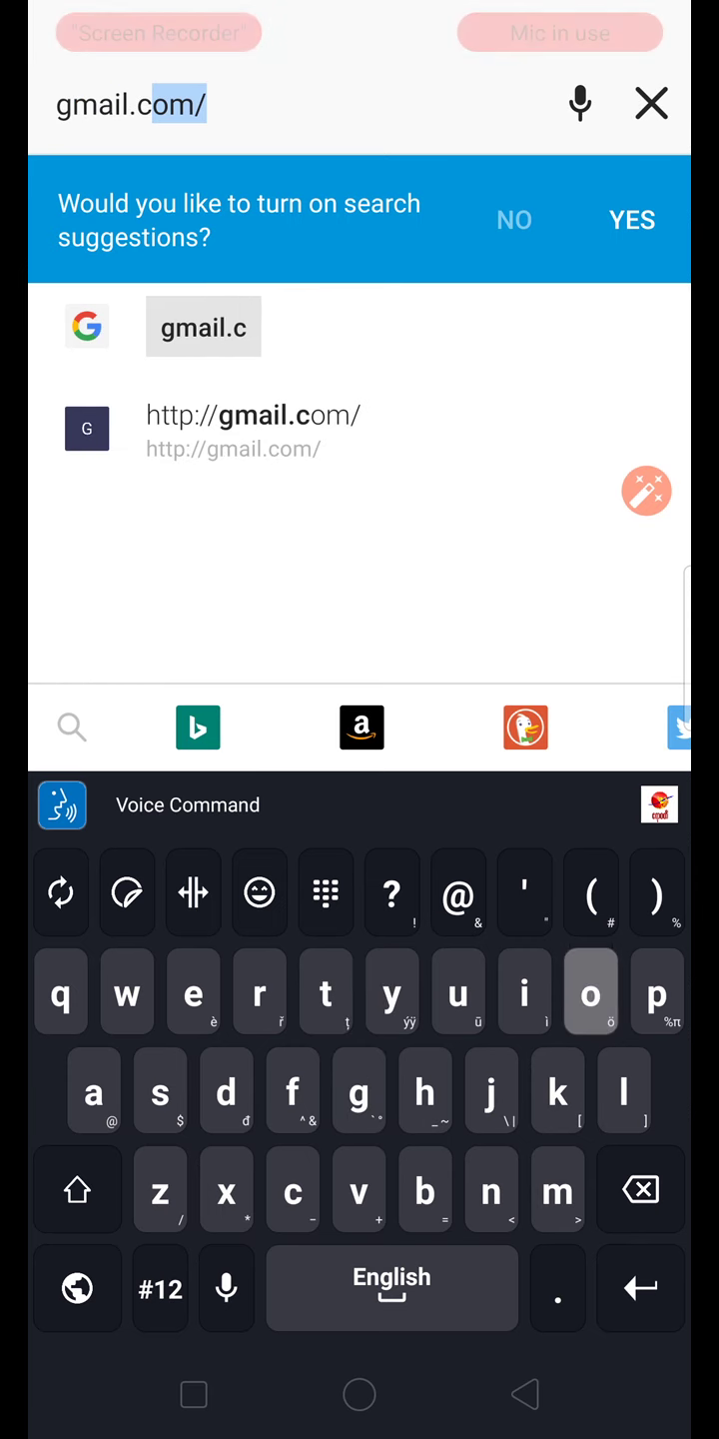
type("om")
key("Return")
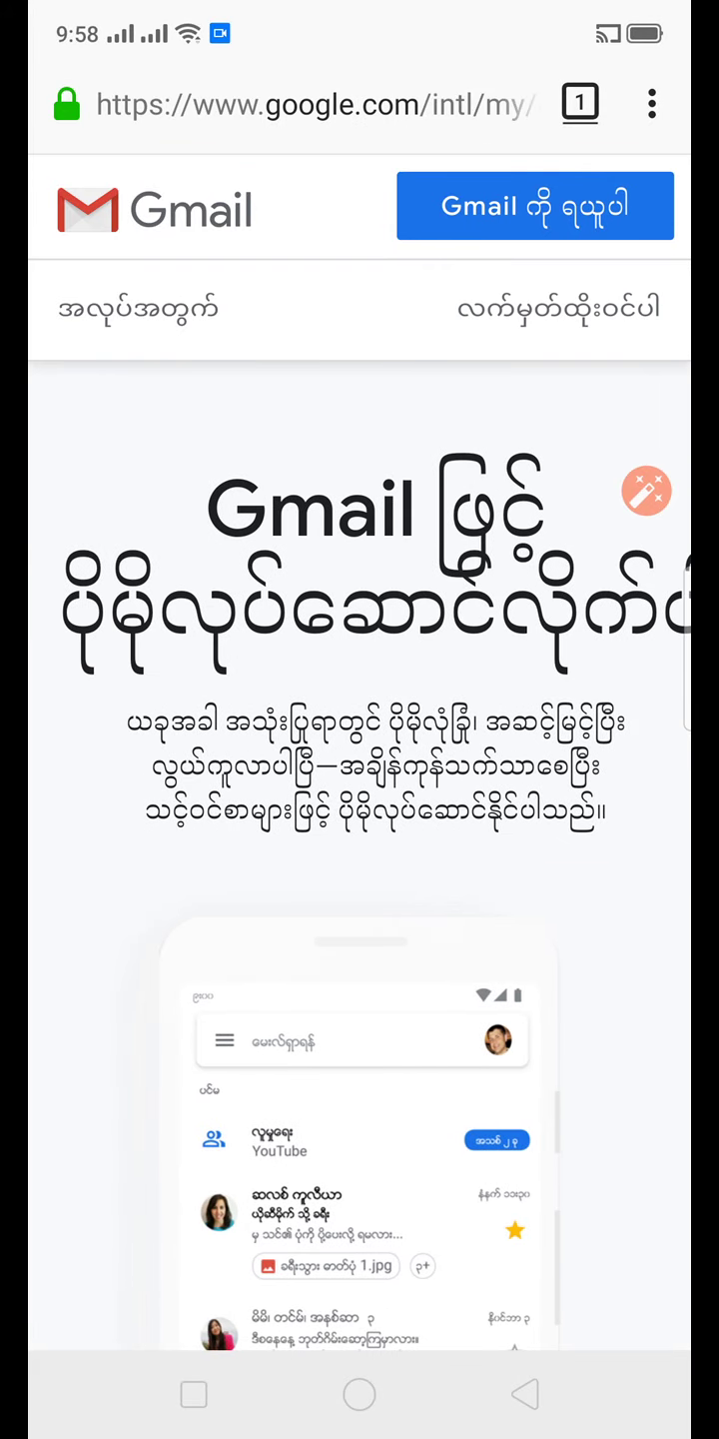
scroll(360, 799, "down", 10)
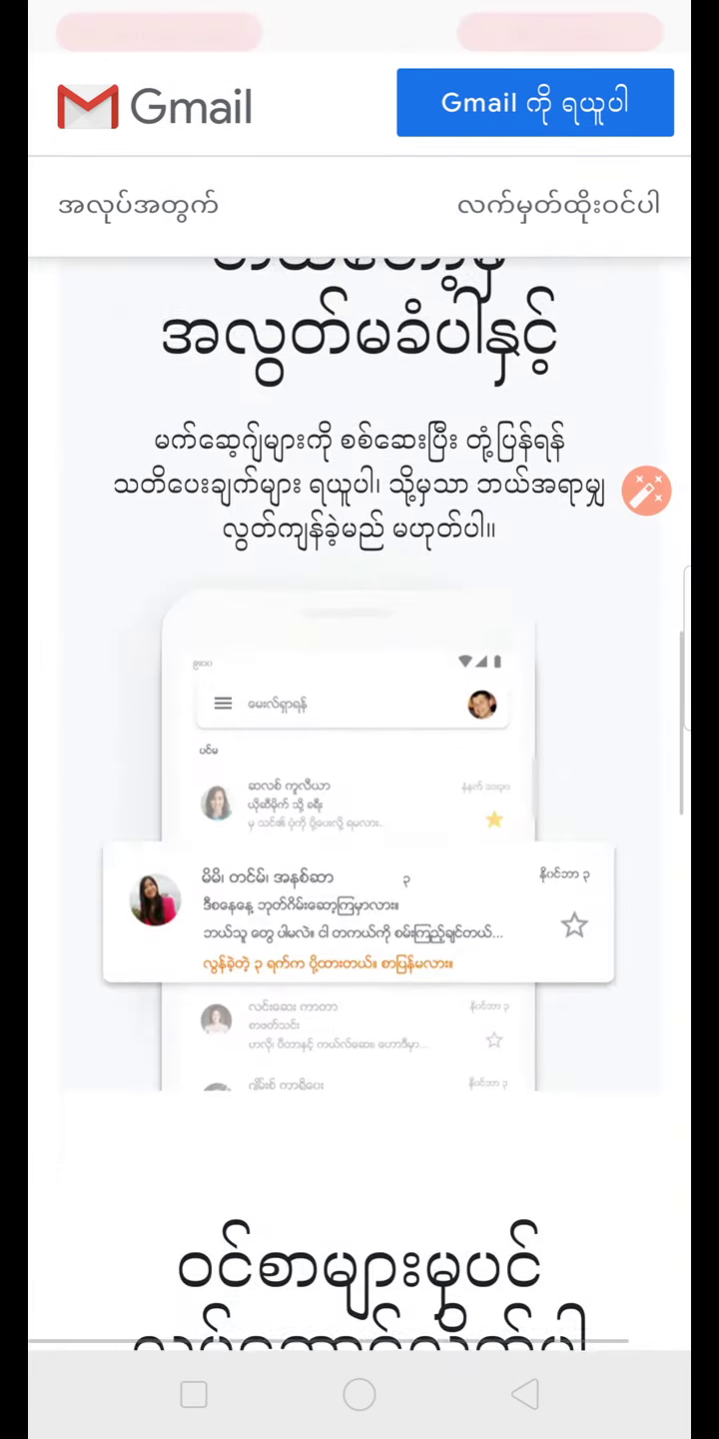
scroll(360, 800, "up", 10)
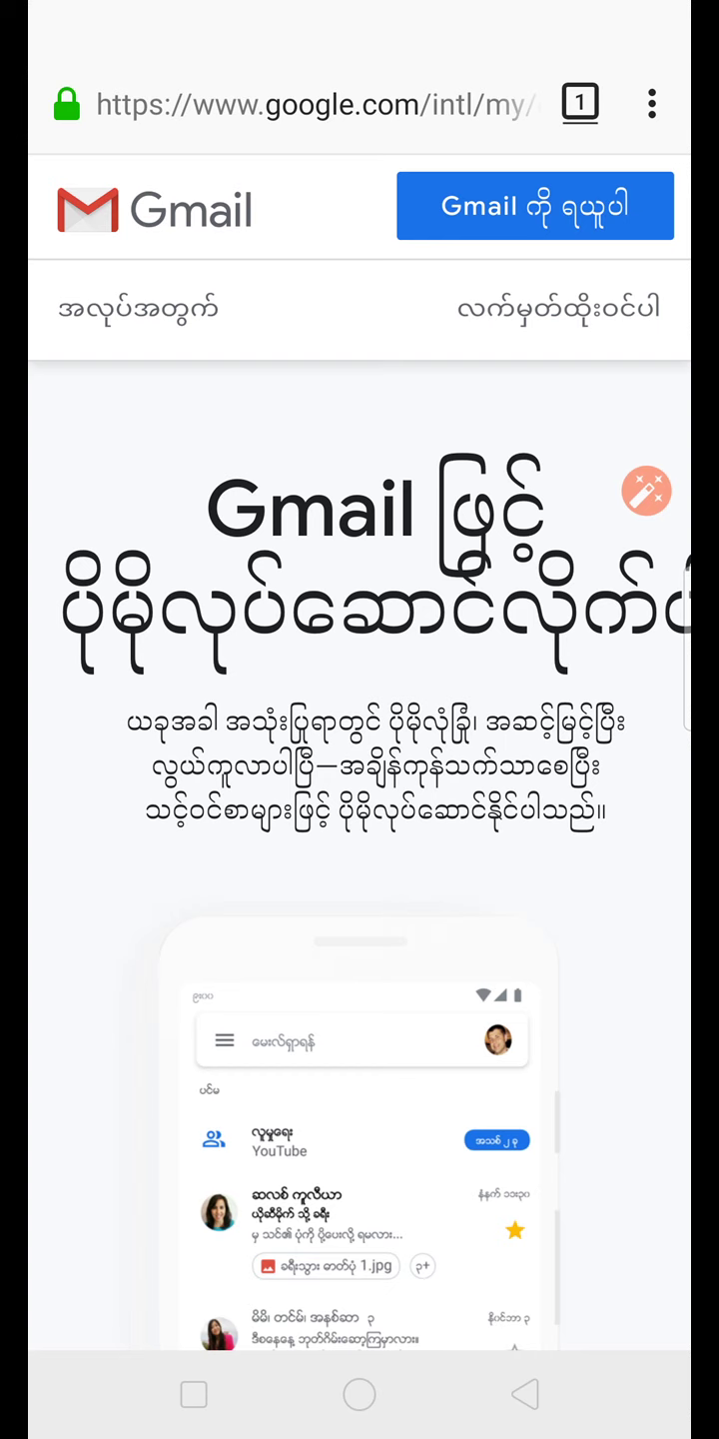
left_click(647, 489)
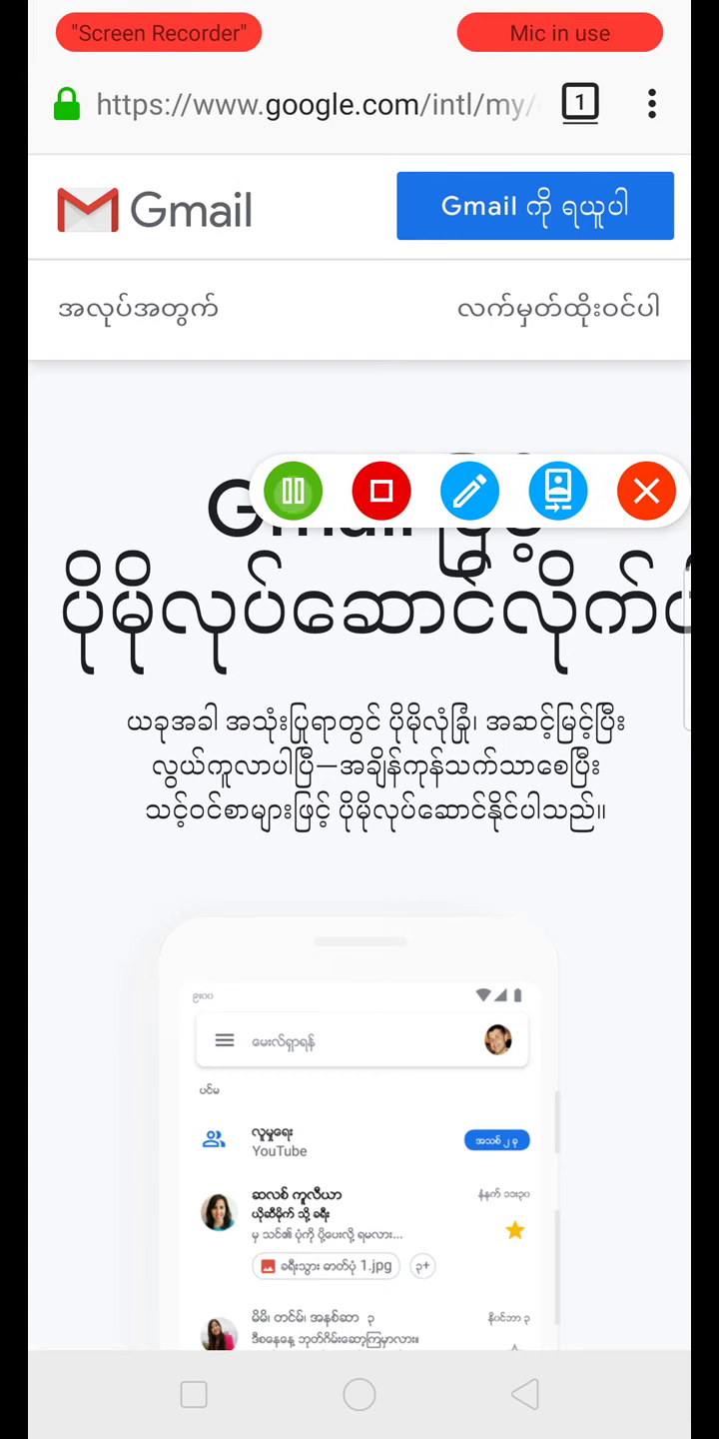
scroll(360, 800, "down", 4)
scroll(361, 799, "up", 4)
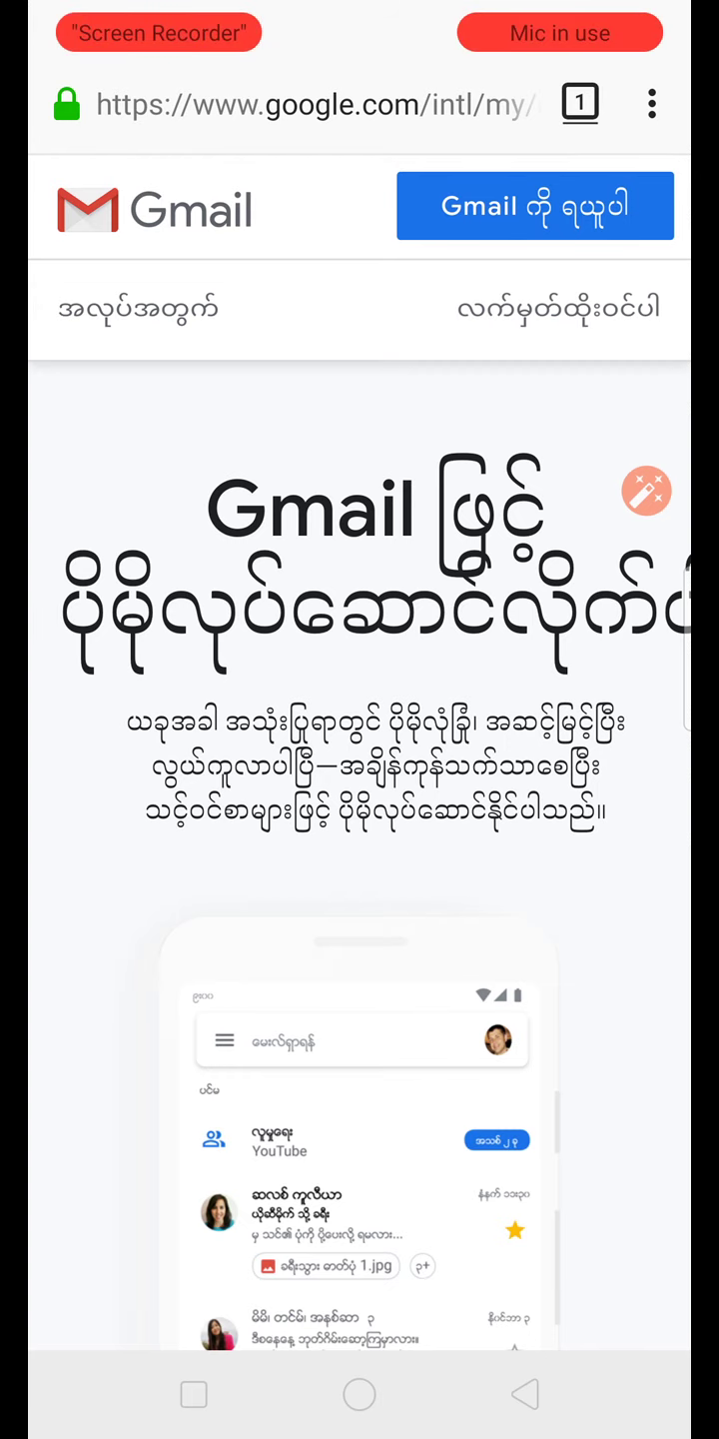
scroll(361, 799, "down", 10)
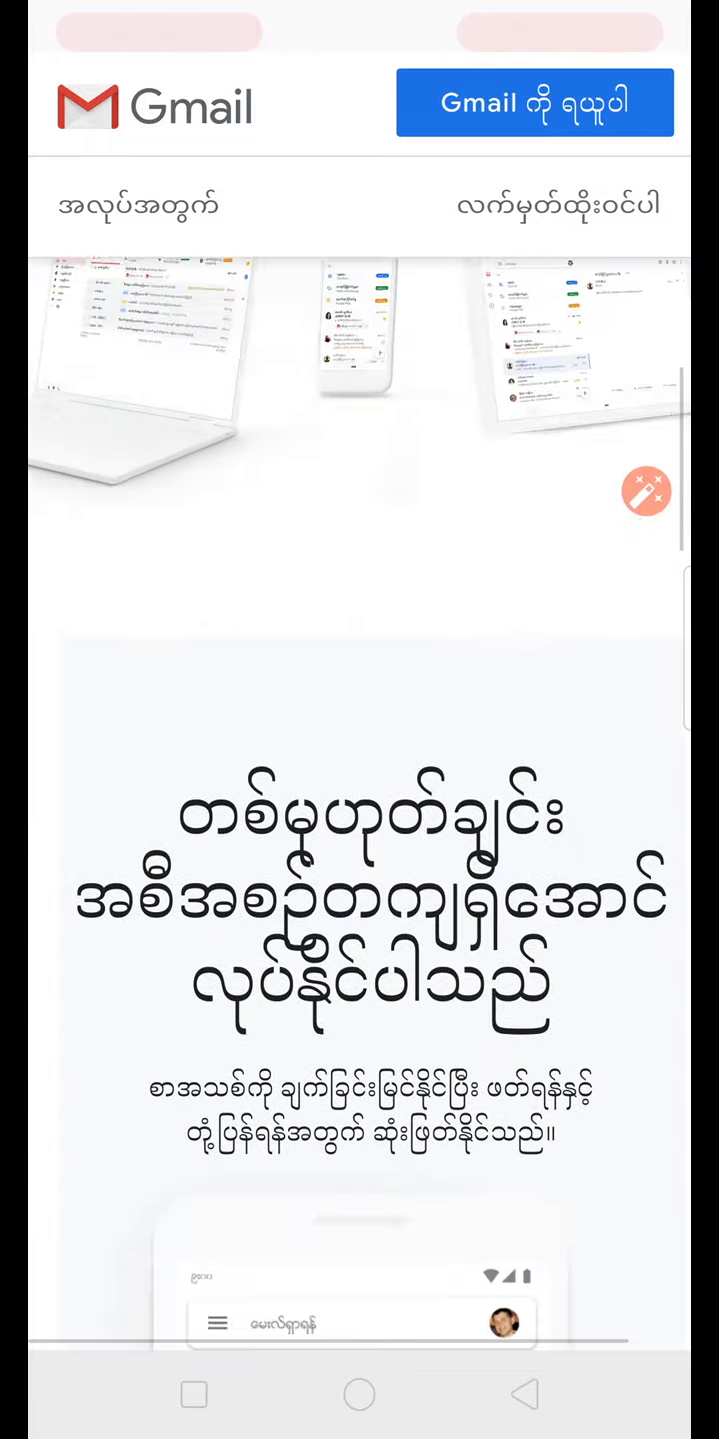
scroll(360, 800, "down", 10)
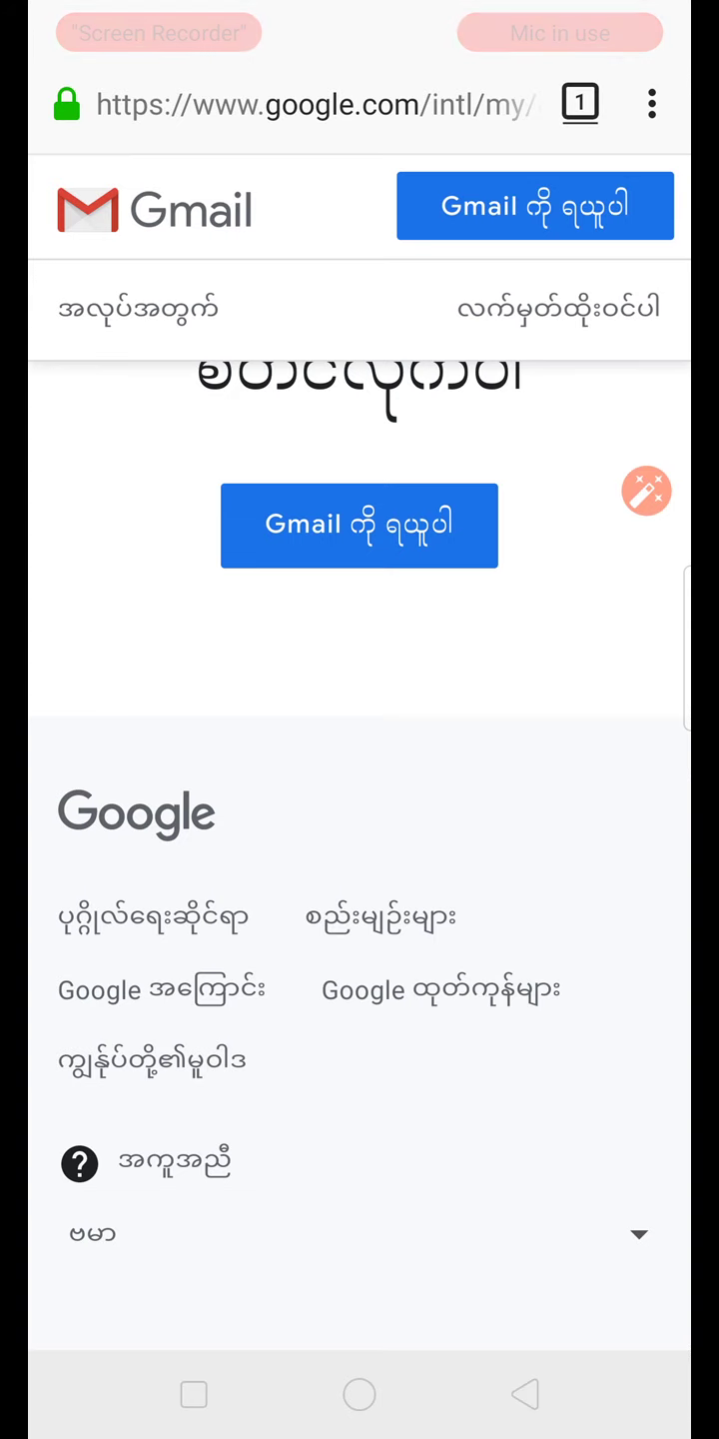
Pick English from the footer language list so the Gmail page reloads in English
left_click(350, 1233)
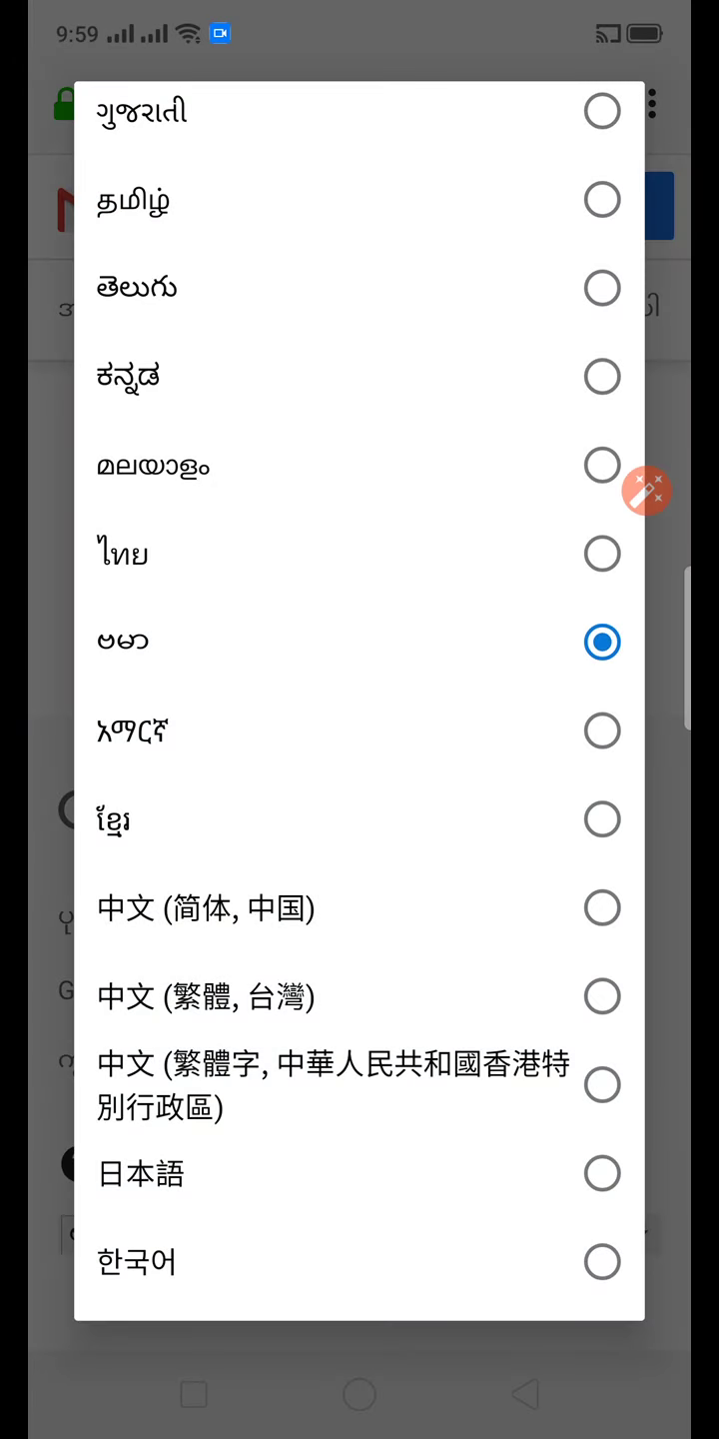
scroll(360, 699, "up", 4)
scroll(360, 700, "up", 4)
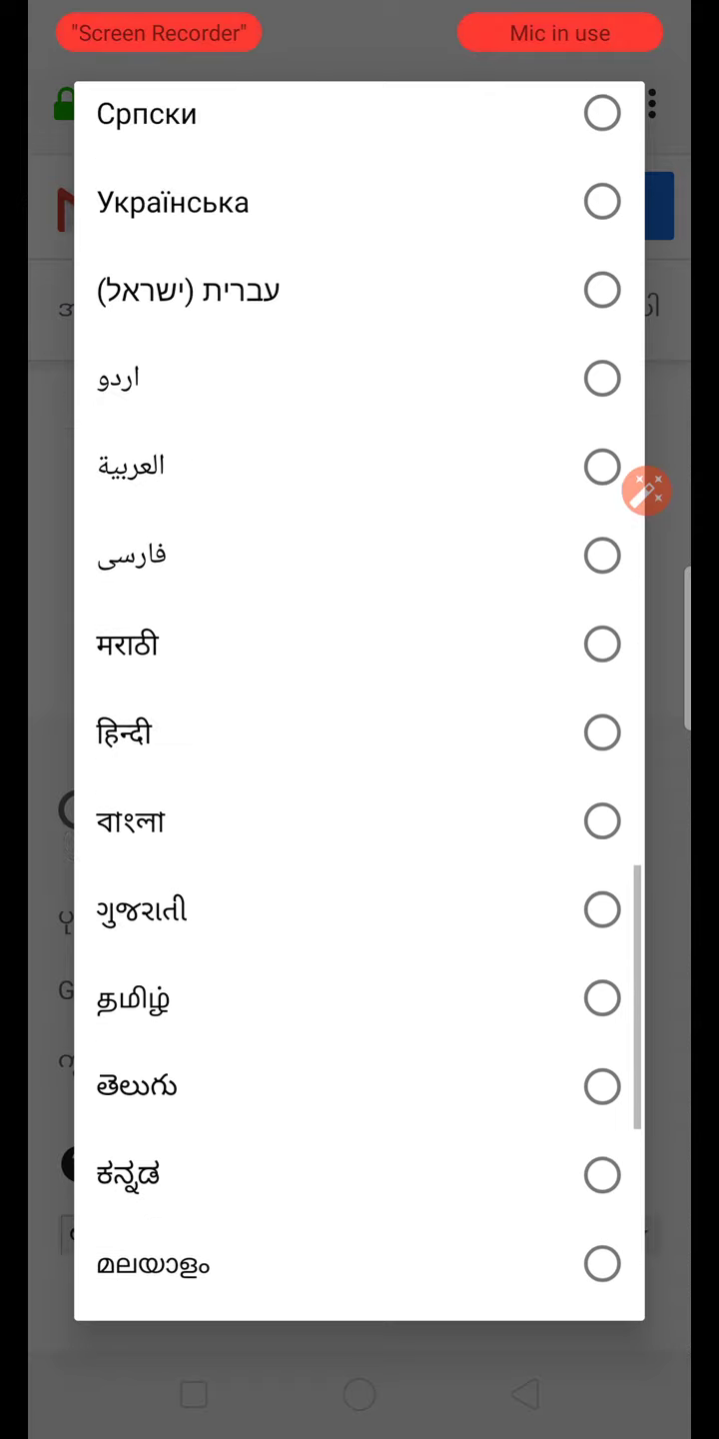
scroll(360, 700, "up", 8)
scroll(360, 699, "up", 5)
scroll(359, 699, "up", 5)
scroll(359, 699, "up", 3)
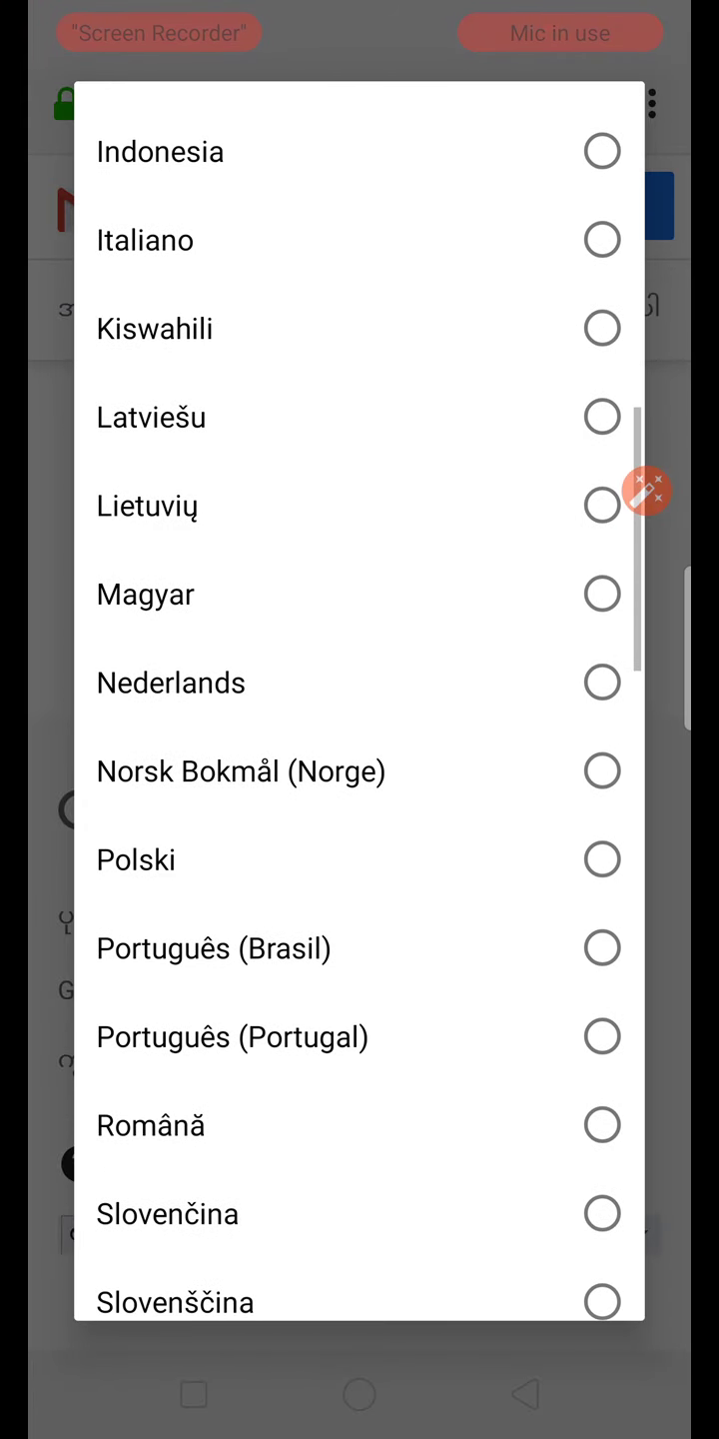
scroll(360, 699, "up", 3)
scroll(360, 699, "up", 7)
scroll(361, 698, "up", 2)
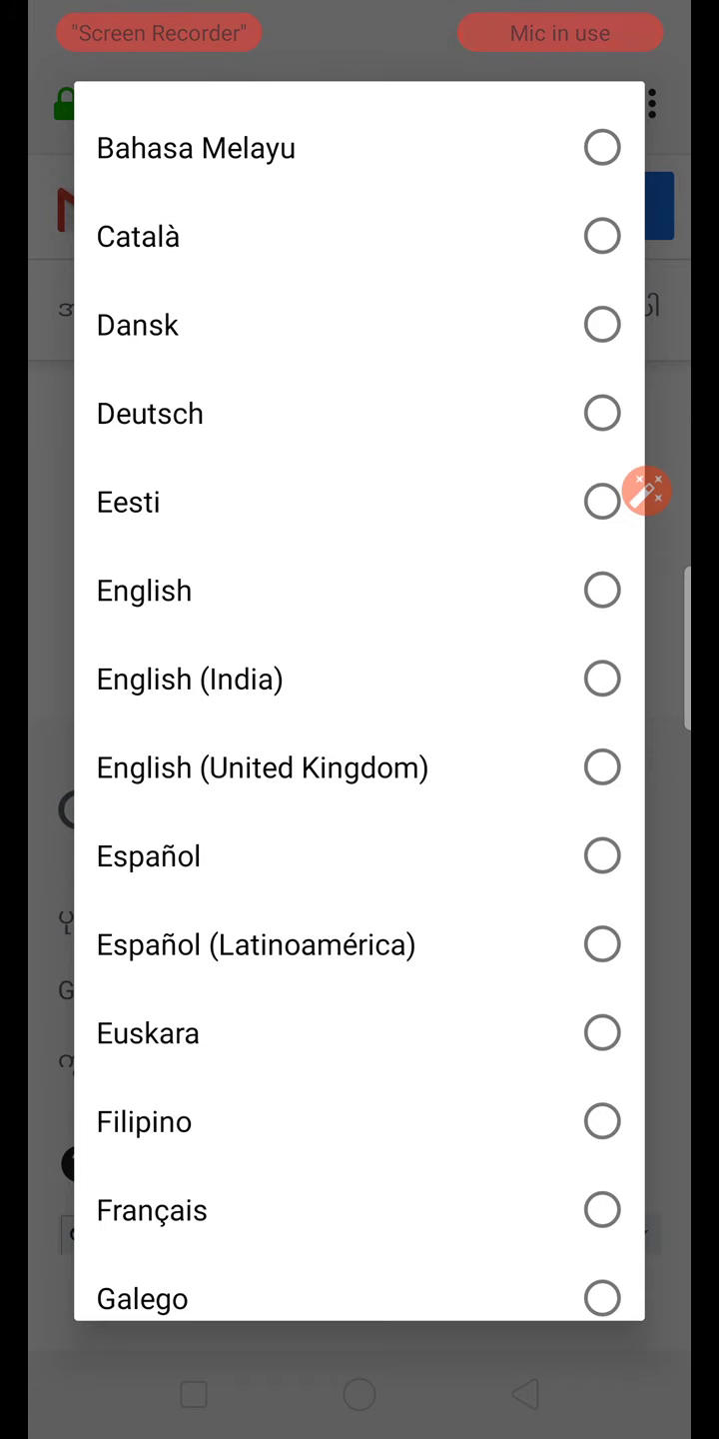
scroll(359, 699, "up", 1)
left_click(144, 670)
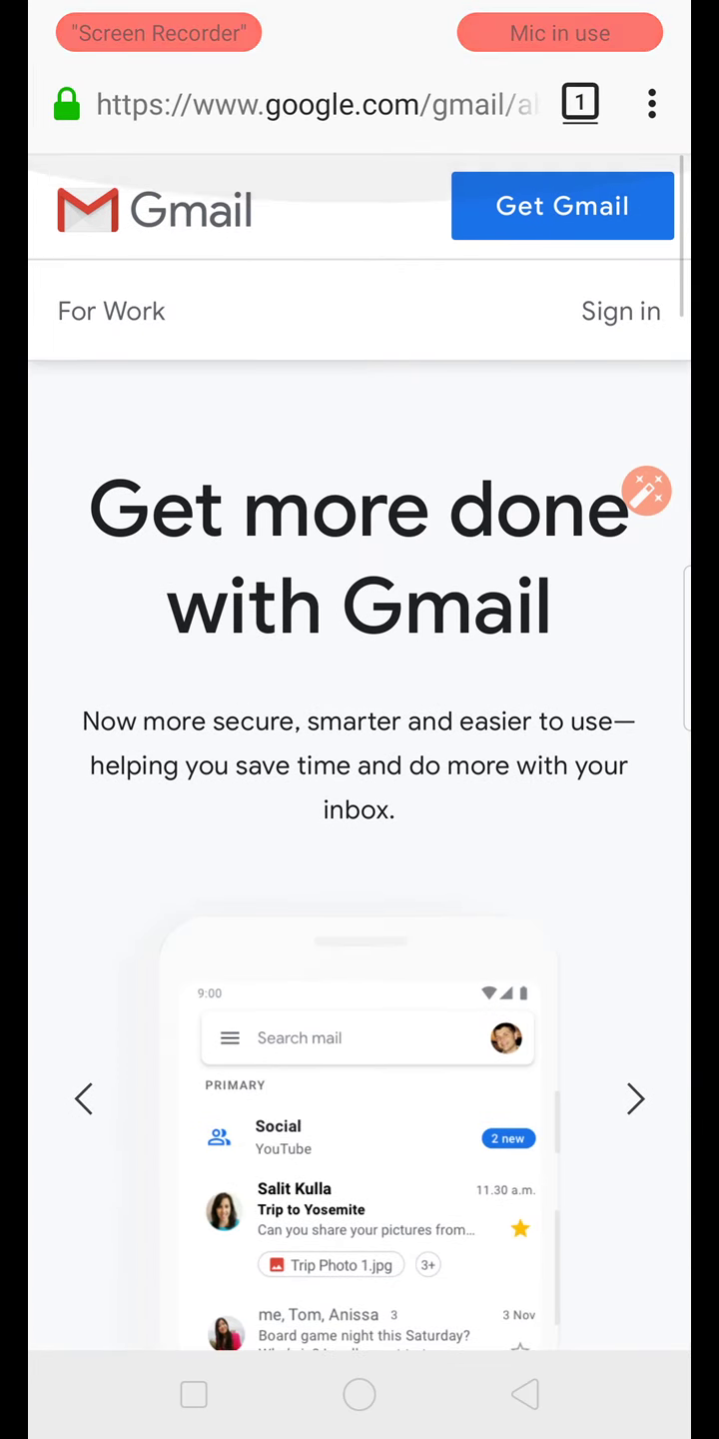
Scroll through the English Gmail landing page to review its content
scroll(360, 761, "down", 8)
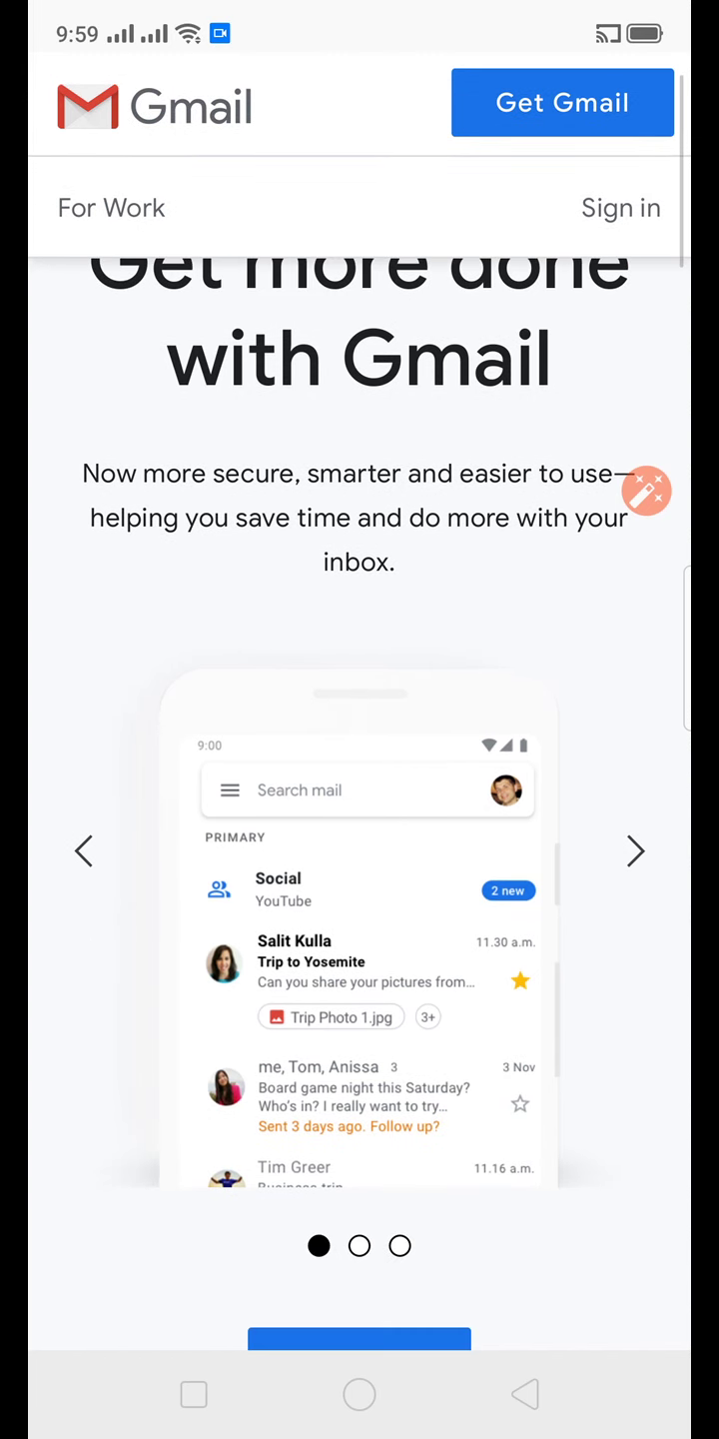
scroll(360, 760, "up", 8)
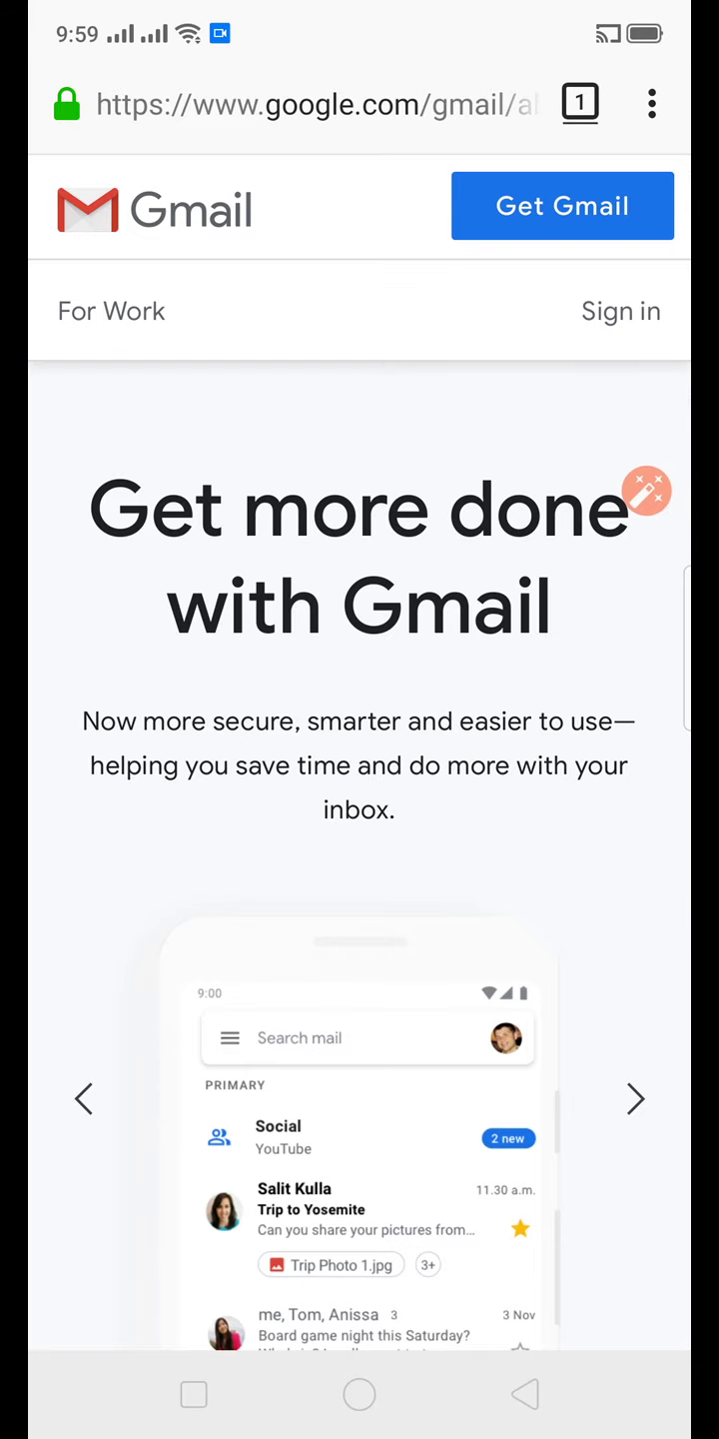
scroll(361, 761, "down", 5)
scroll(360, 759, "down", 5)
scroll(361, 760, "down", 5)
scroll(359, 759, "down", 5)
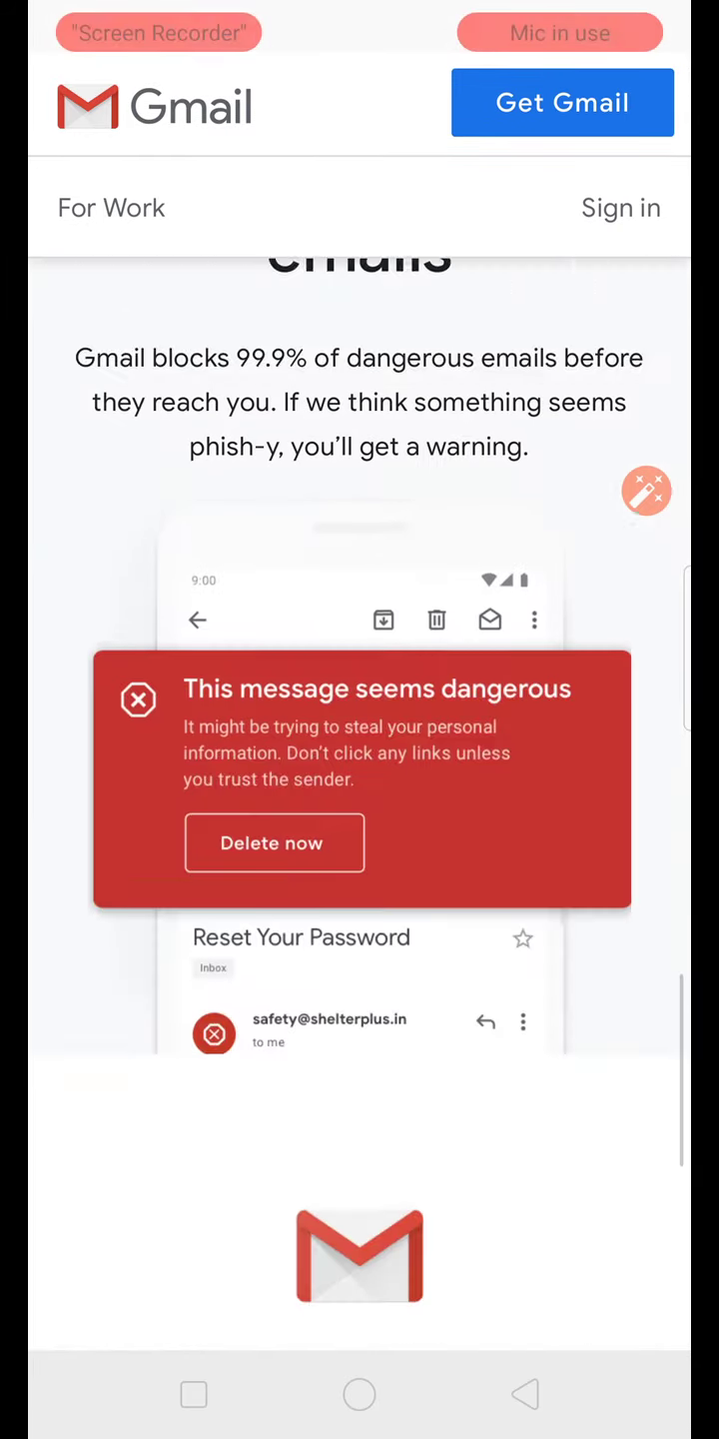
scroll(360, 760, "down", 5)
scroll(359, 761, "up", 10)
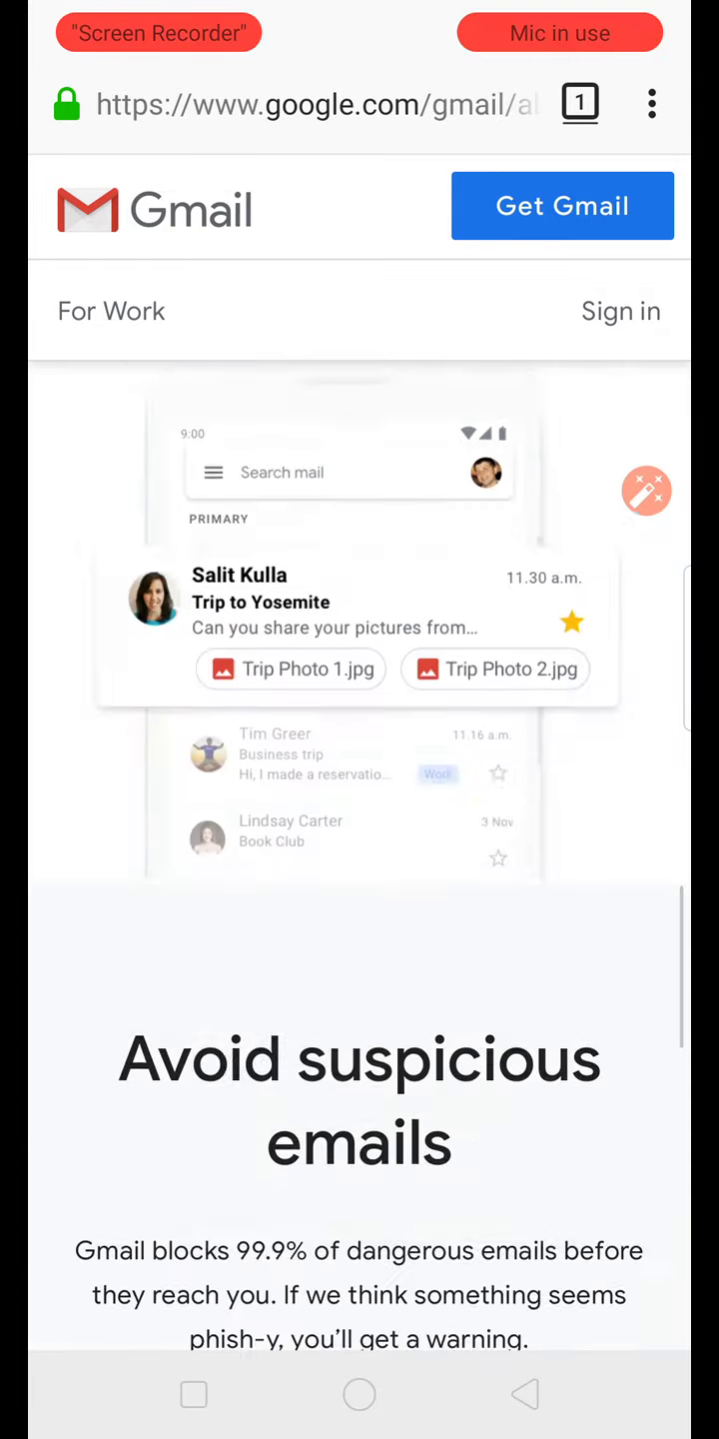
scroll(360, 759, "up", 10)
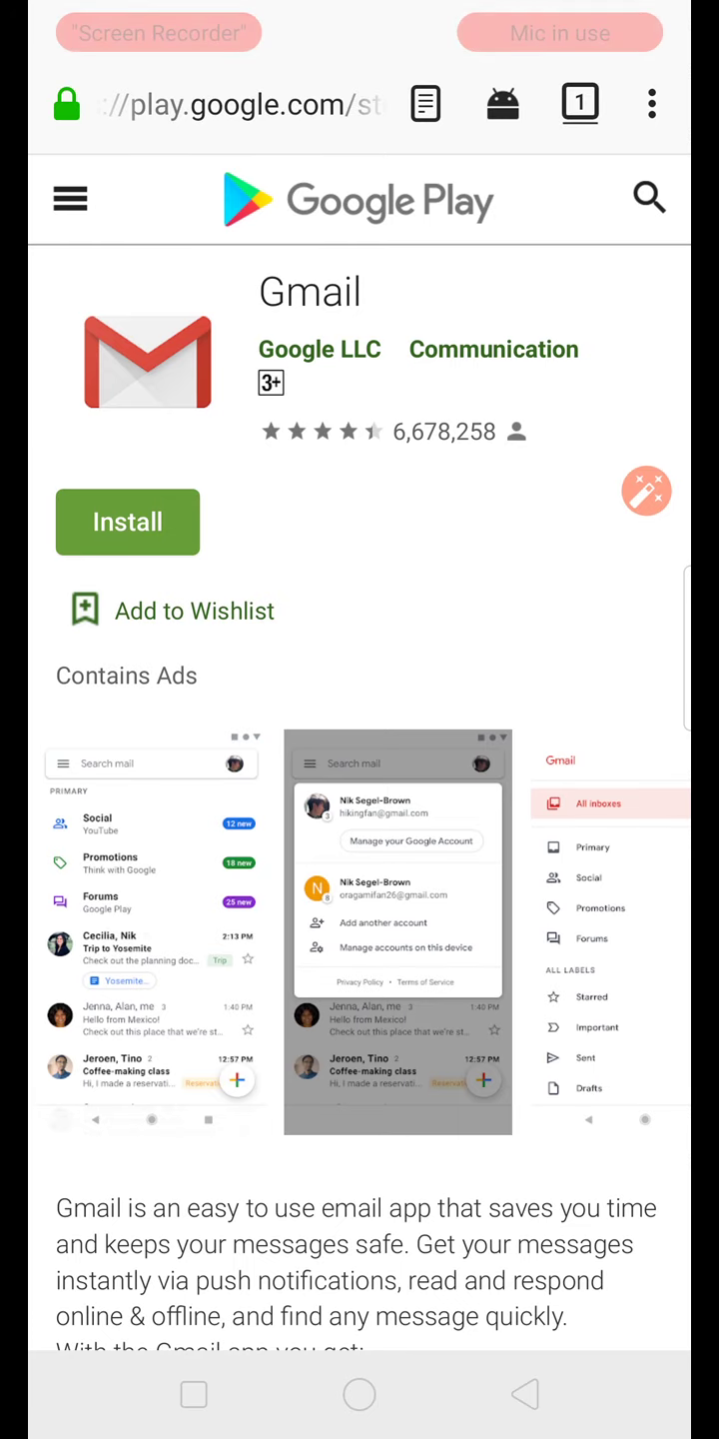
Scroll down the Gmail Play listing and follow its link to the Gmail website
scroll(360, 799, "down", 15)
left_click(127, 719)
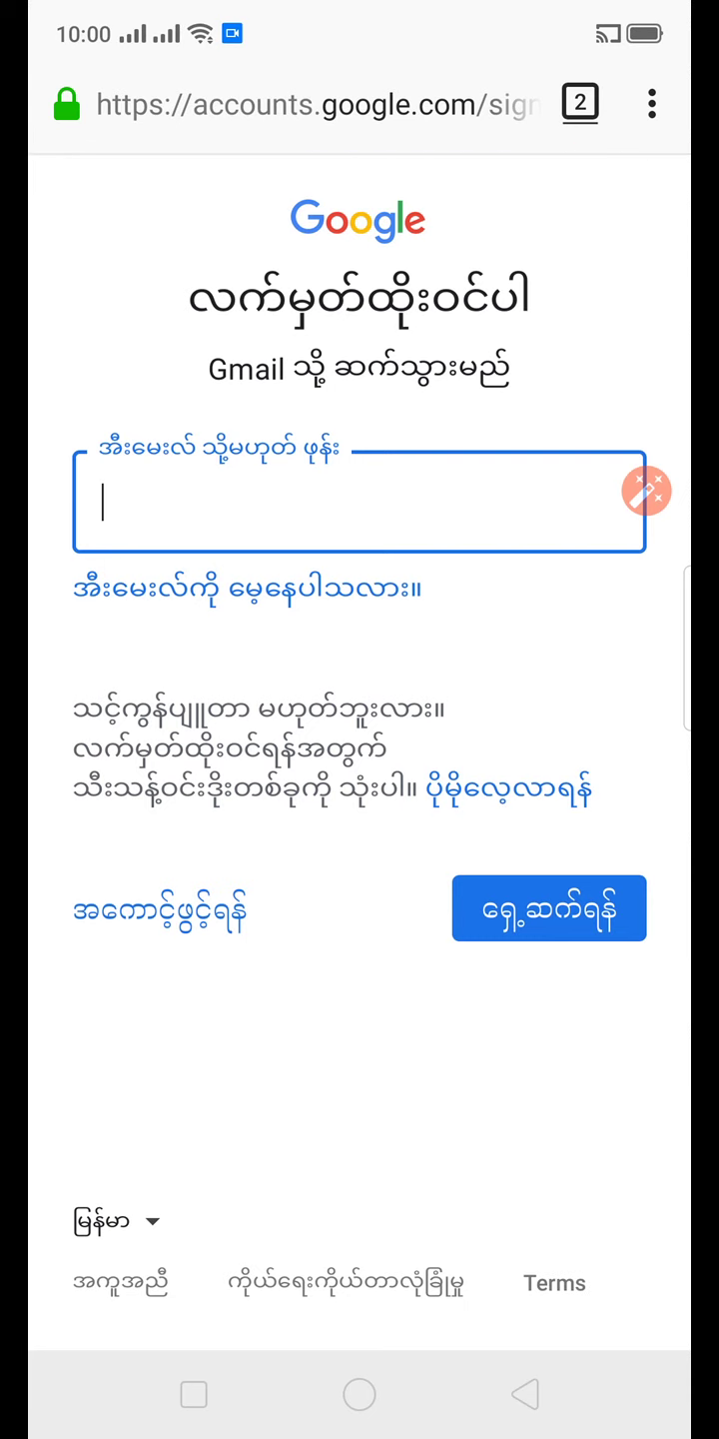
left_click_drag(647, 490, 646, 269)
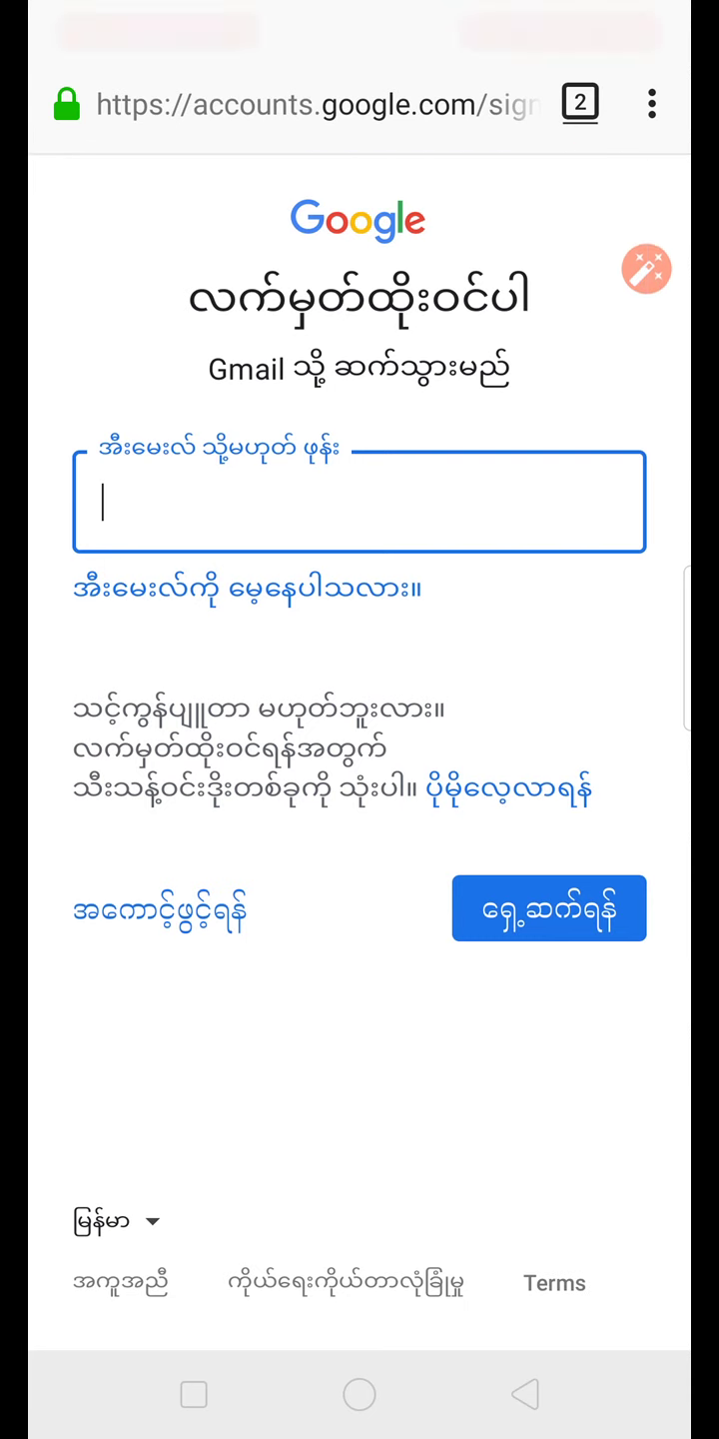
left_click(647, 269)
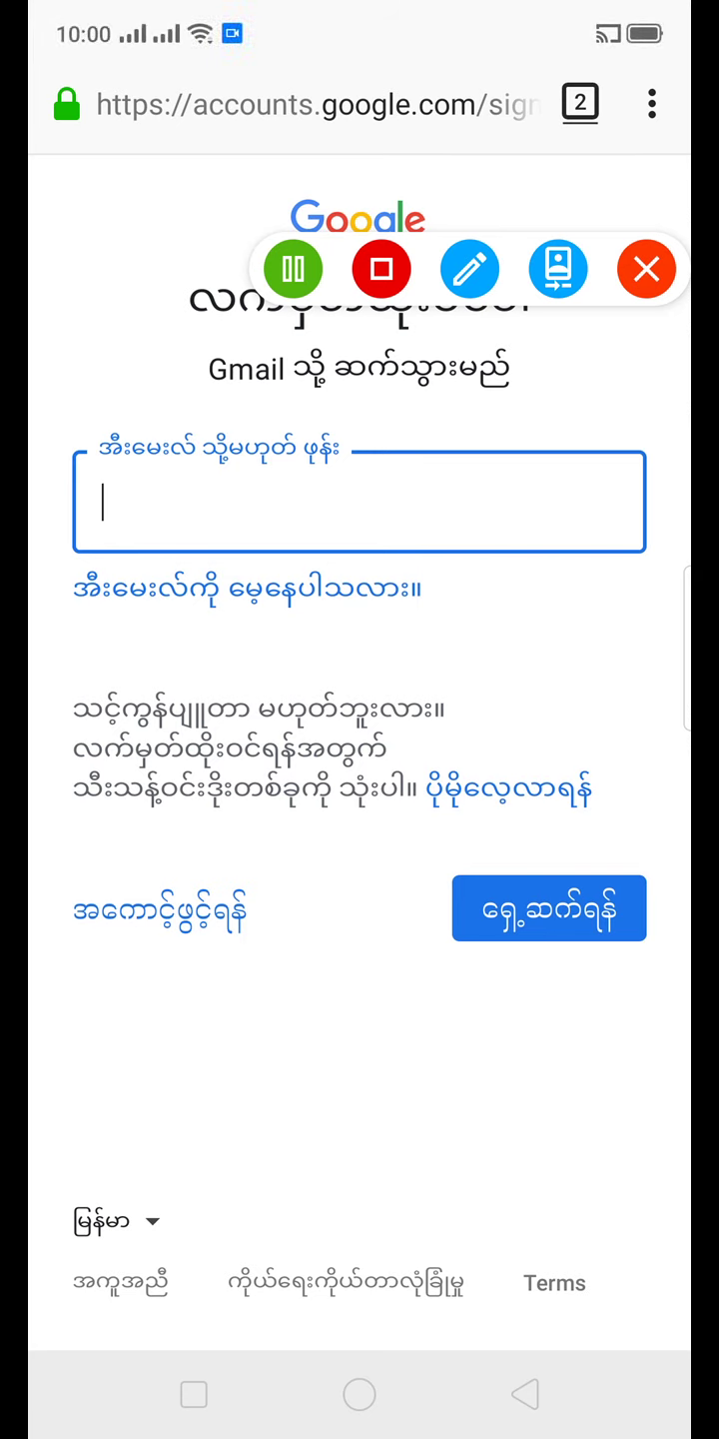
left_click(558, 269)
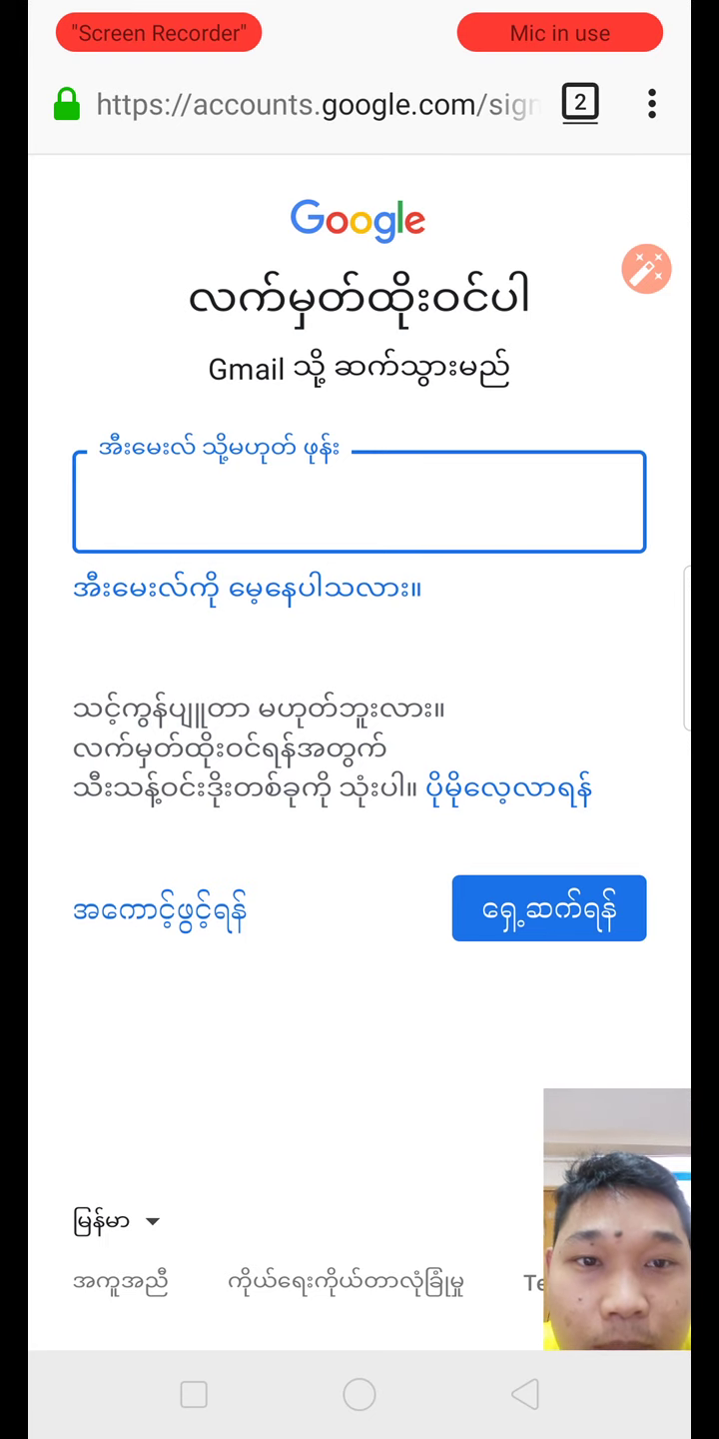
left_click(647, 269)
left_click(560, 269)
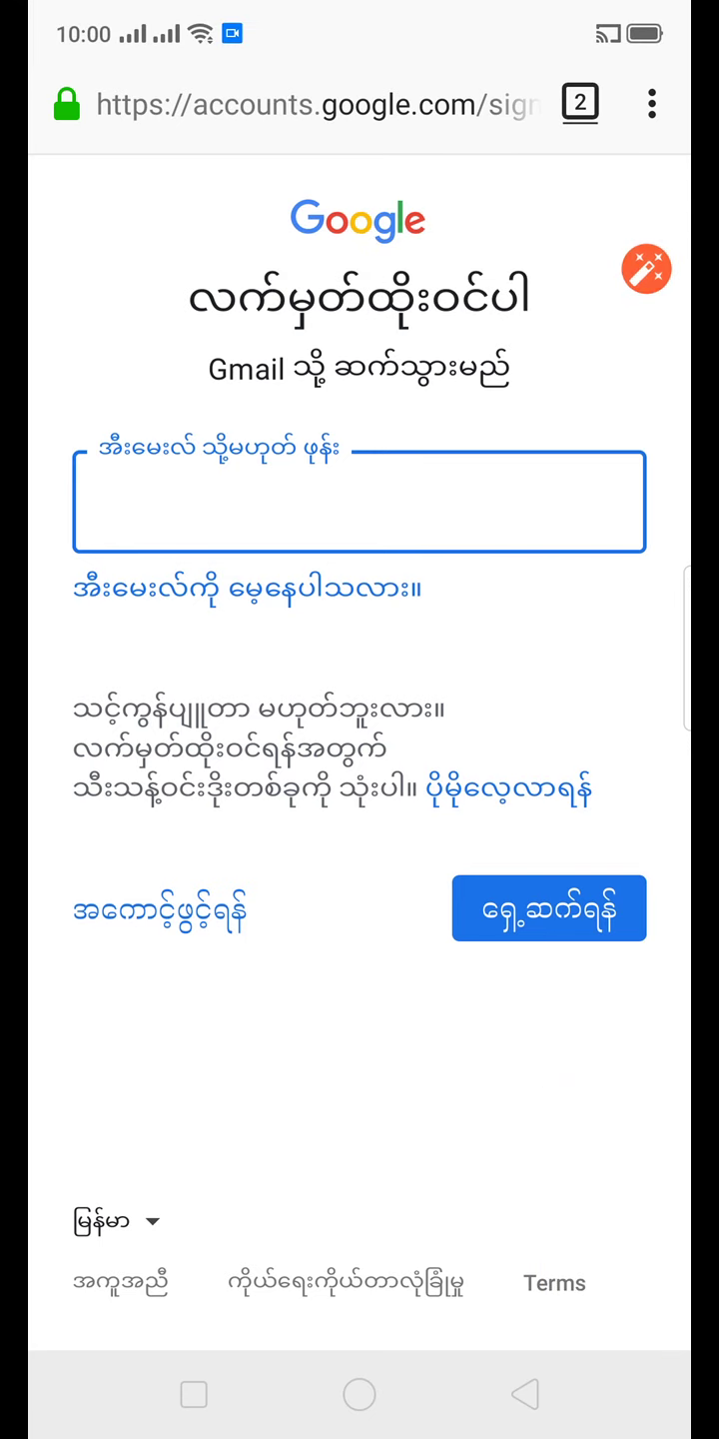
left_click(646, 269)
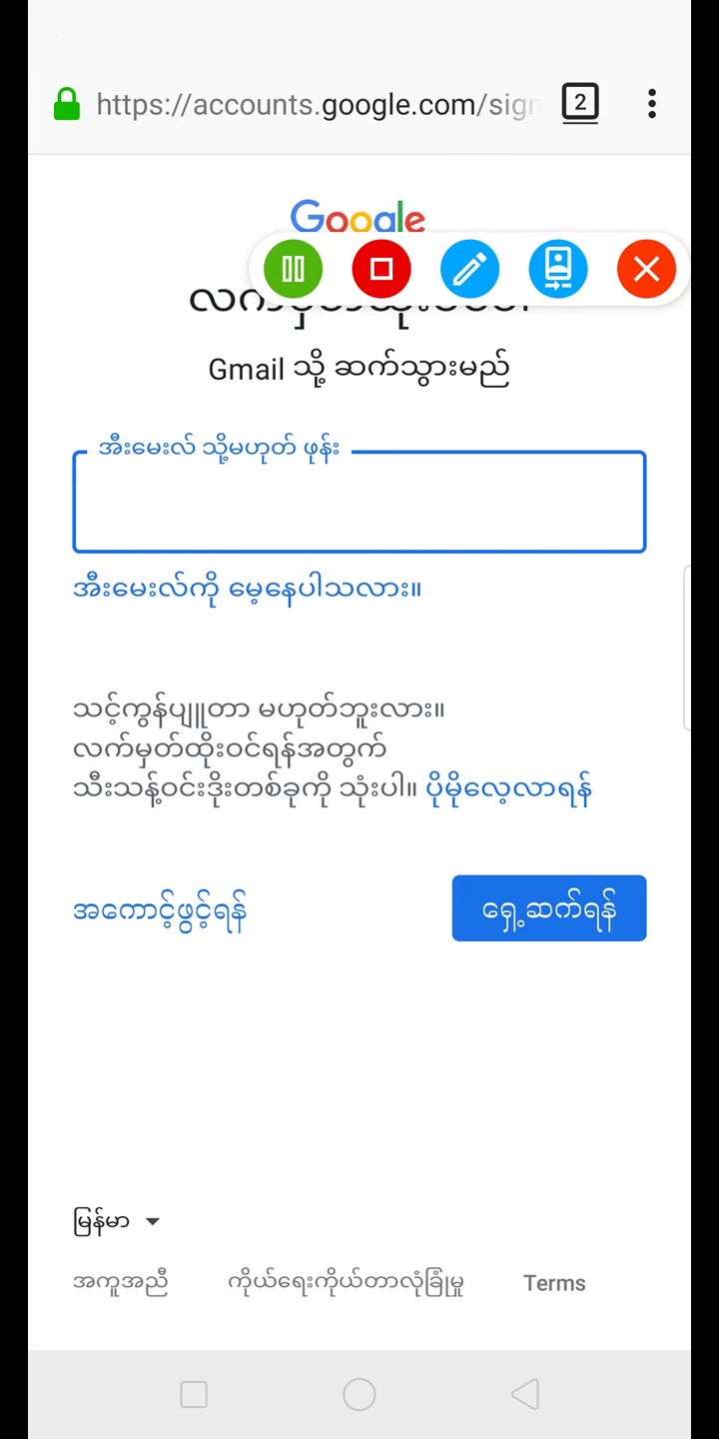
left_click(559, 269)
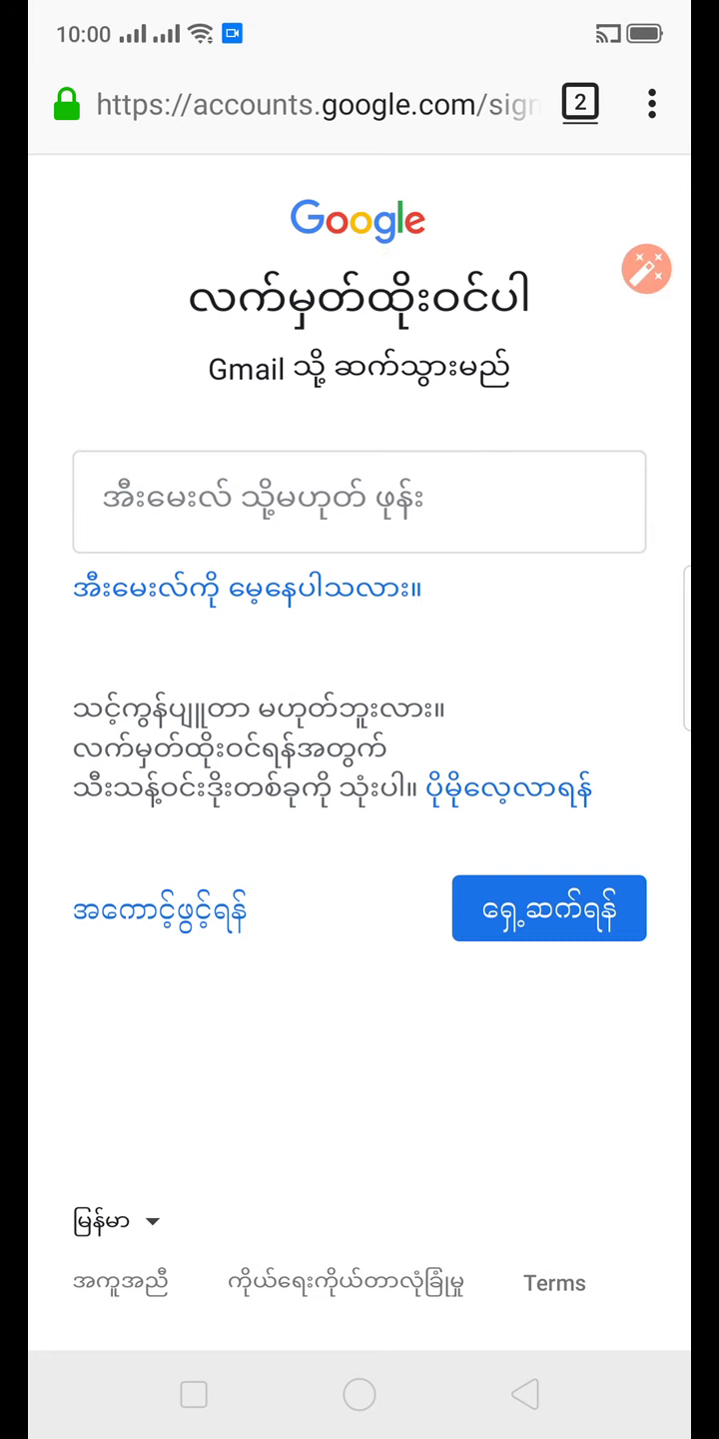
key("Print")
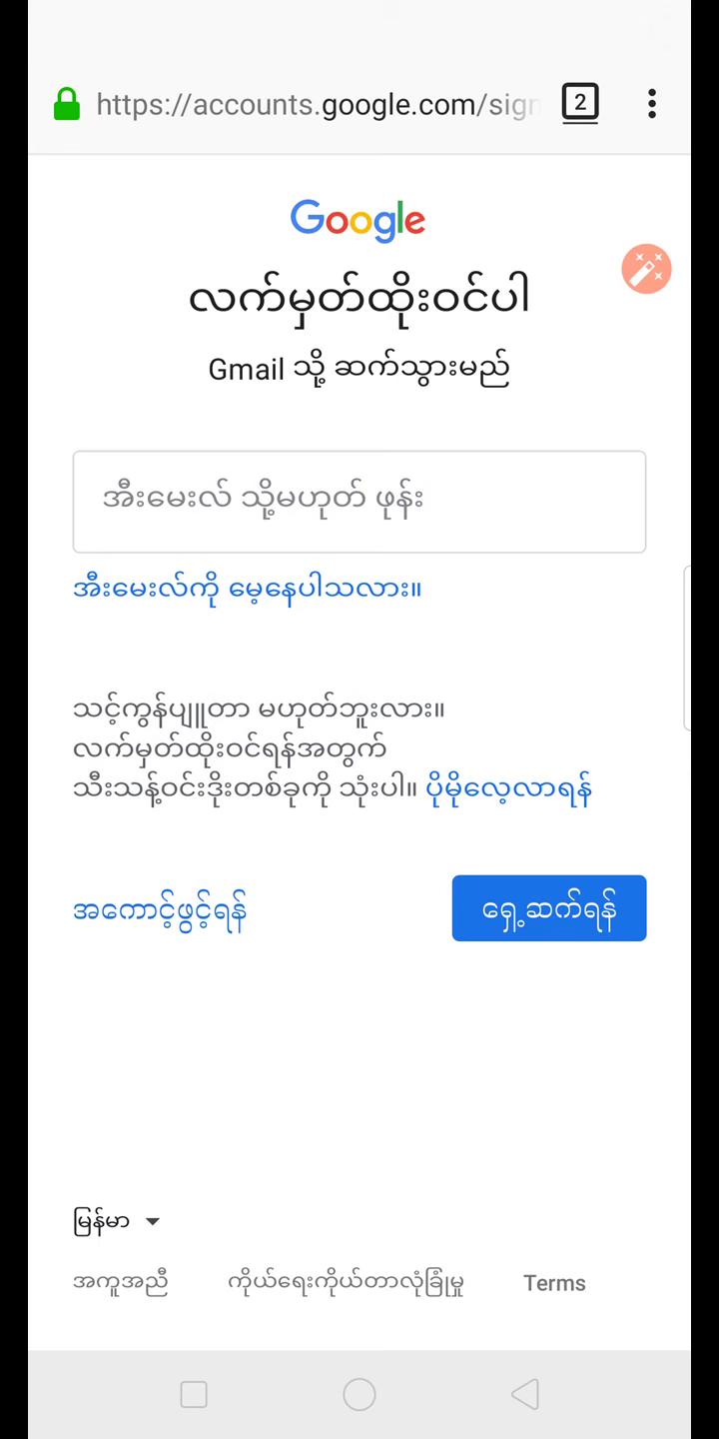
left_click(647, 268)
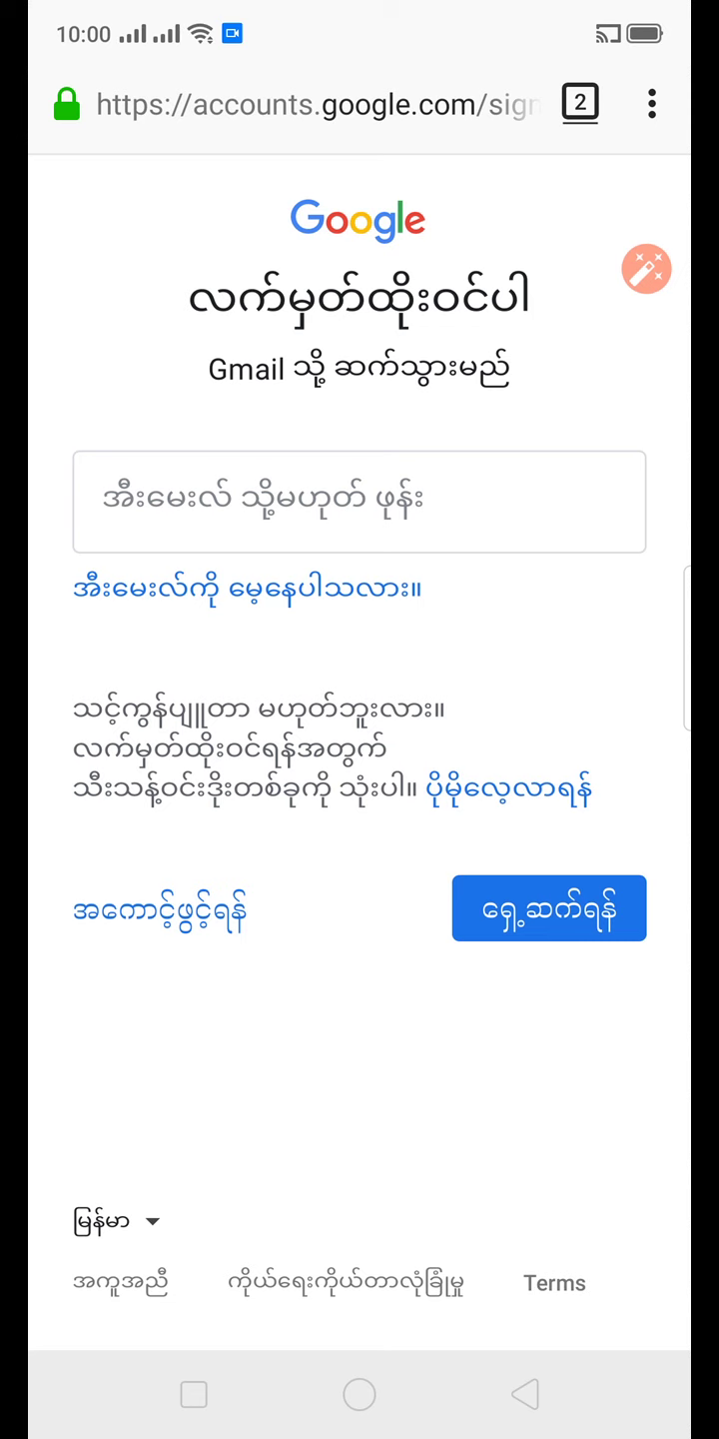
Switch the sign-in page to English (United States), screenshot it, and start creating an account
left_click(115, 1221)
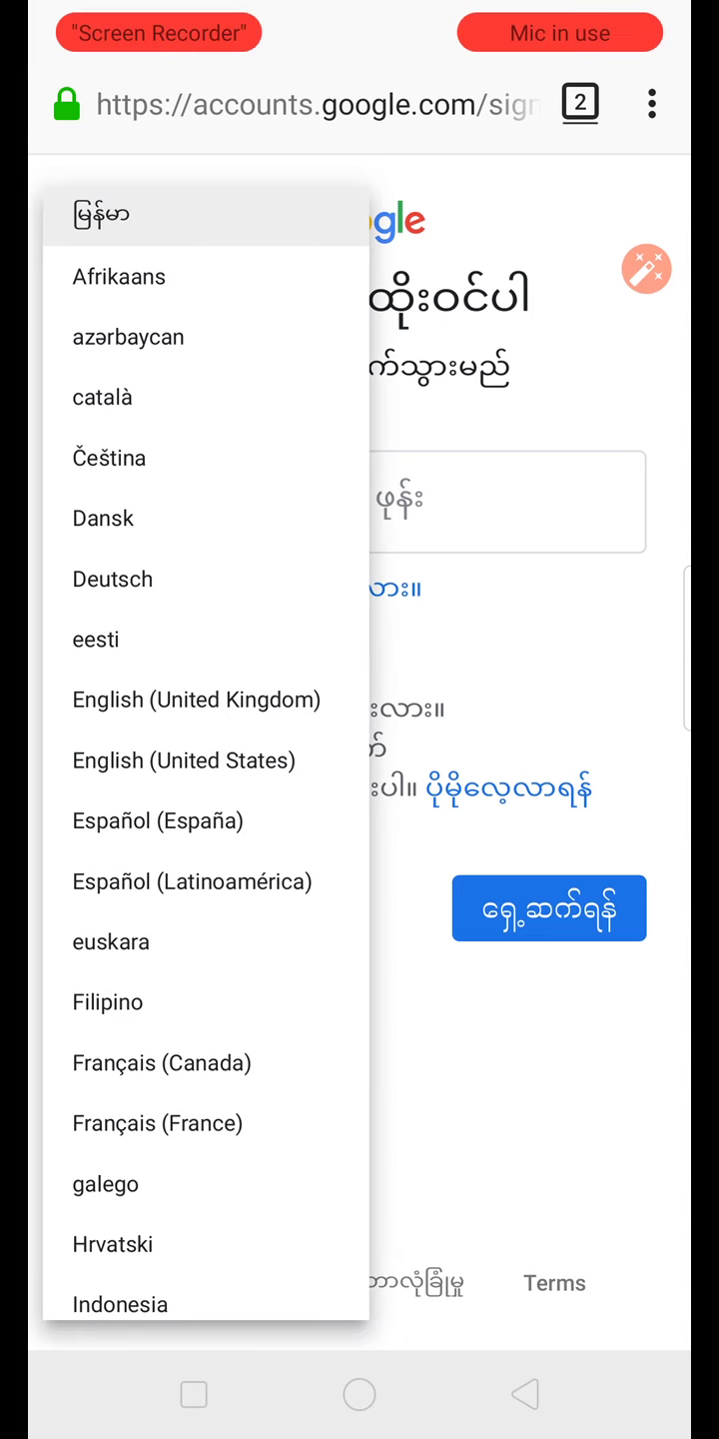
left_click(185, 761)
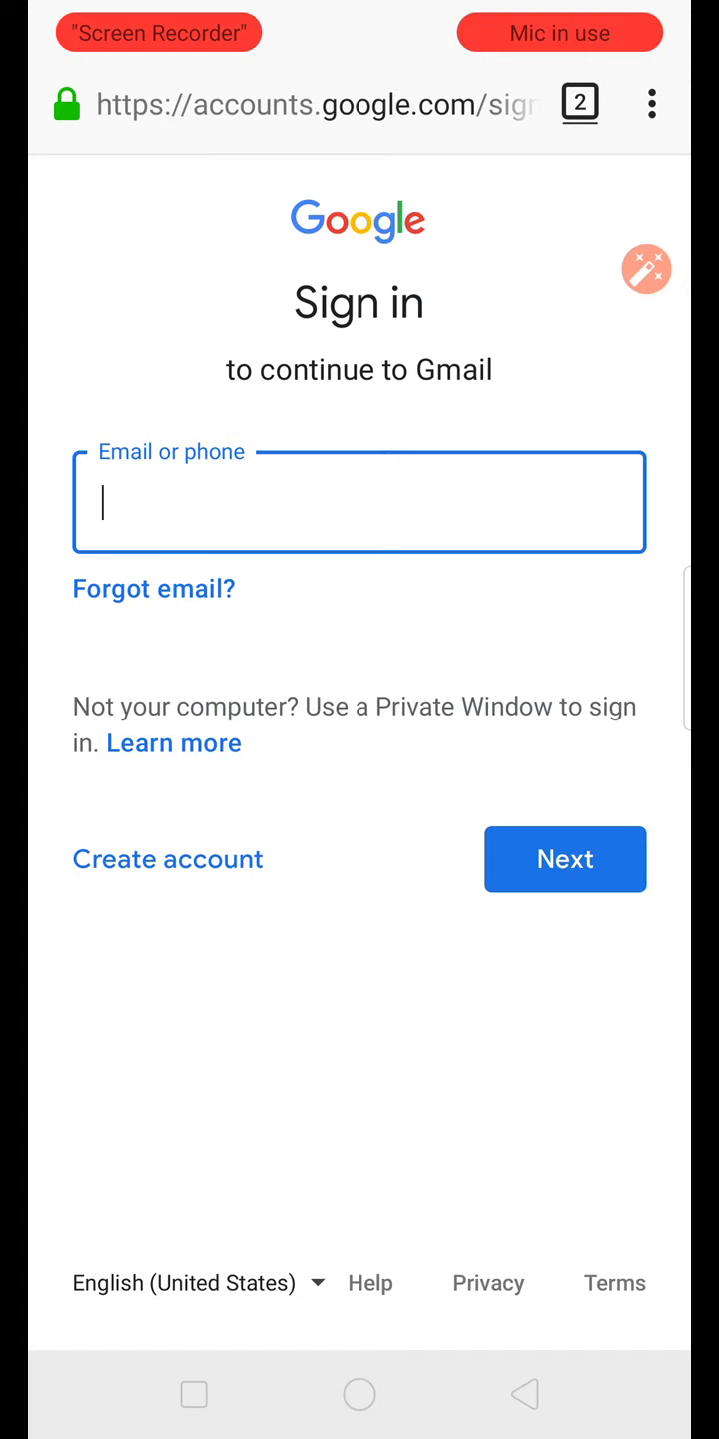
key("Print")
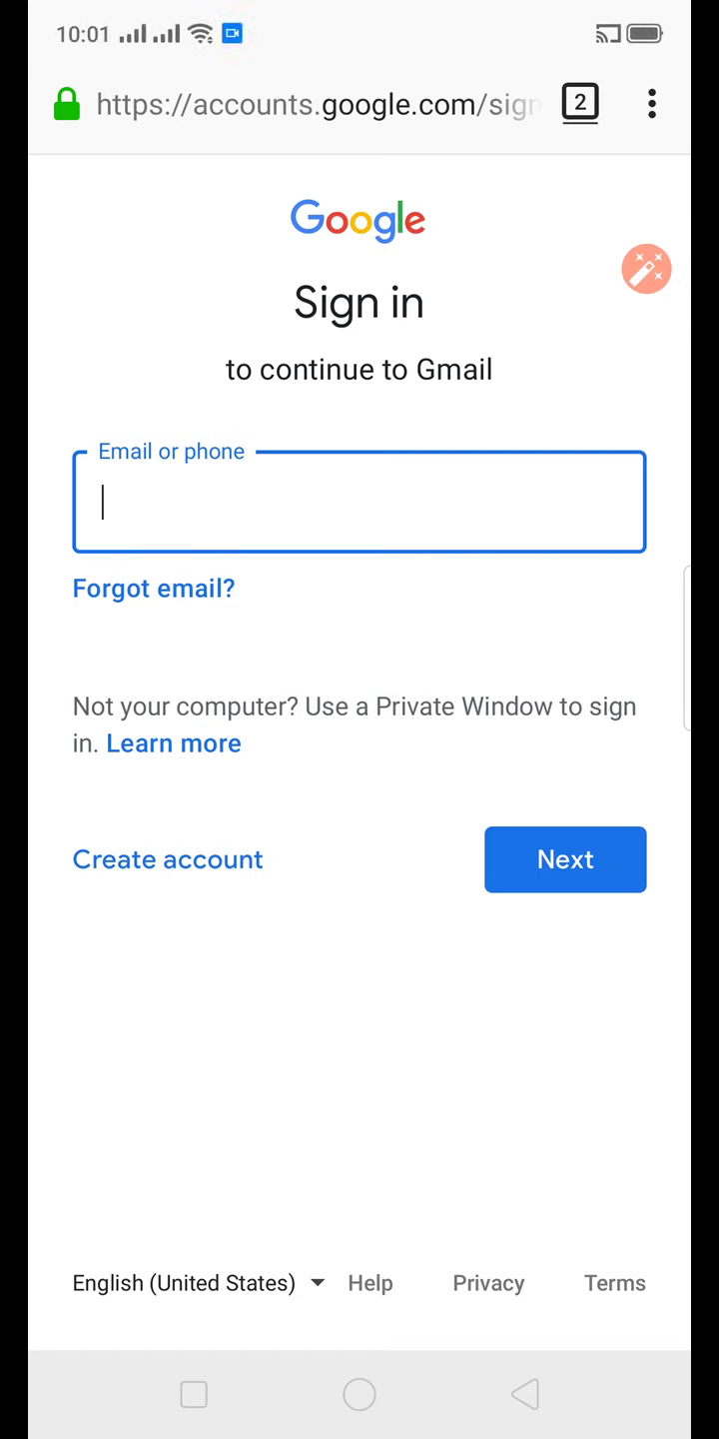
left_click(167, 859)
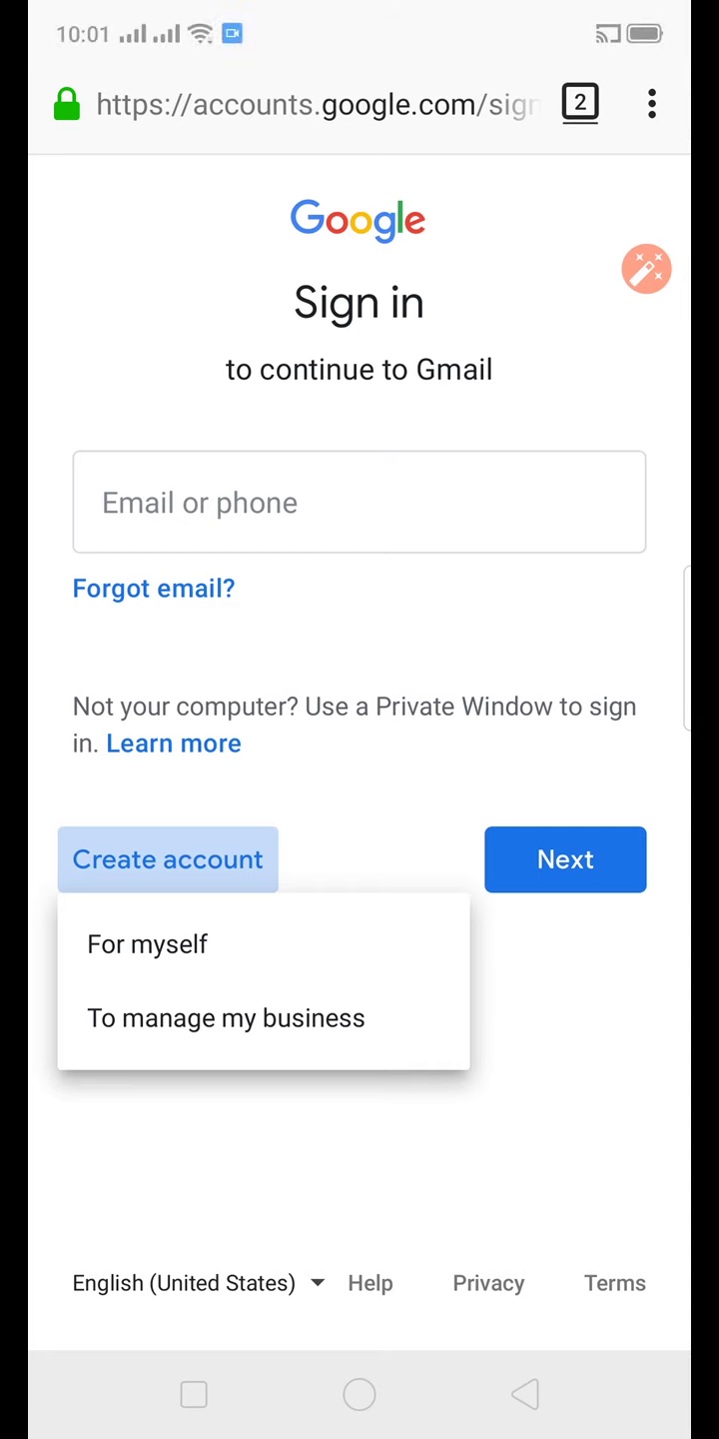
Choose a personal-use account and screenshot the full account-creation form
left_click(147, 944)
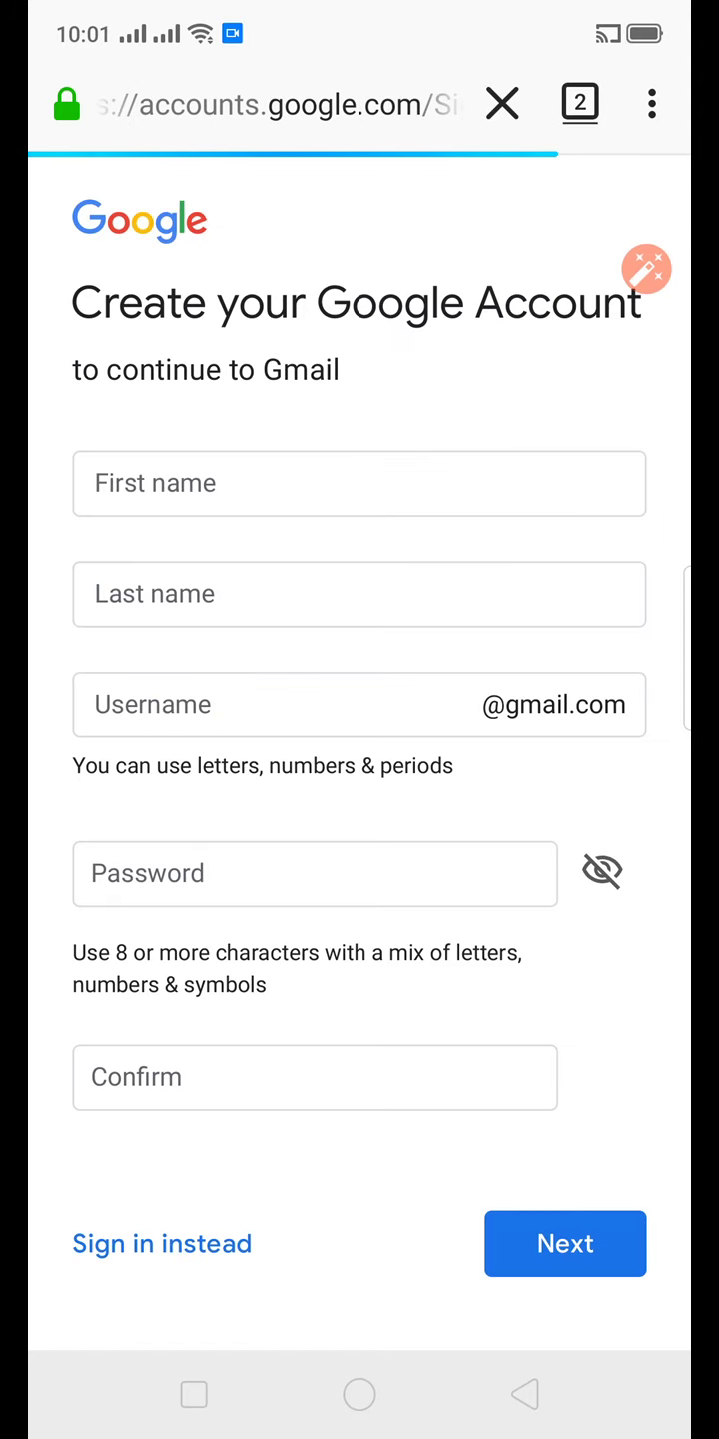
scroll(360, 800, "down", 2)
scroll(361, 800, "up", 2)
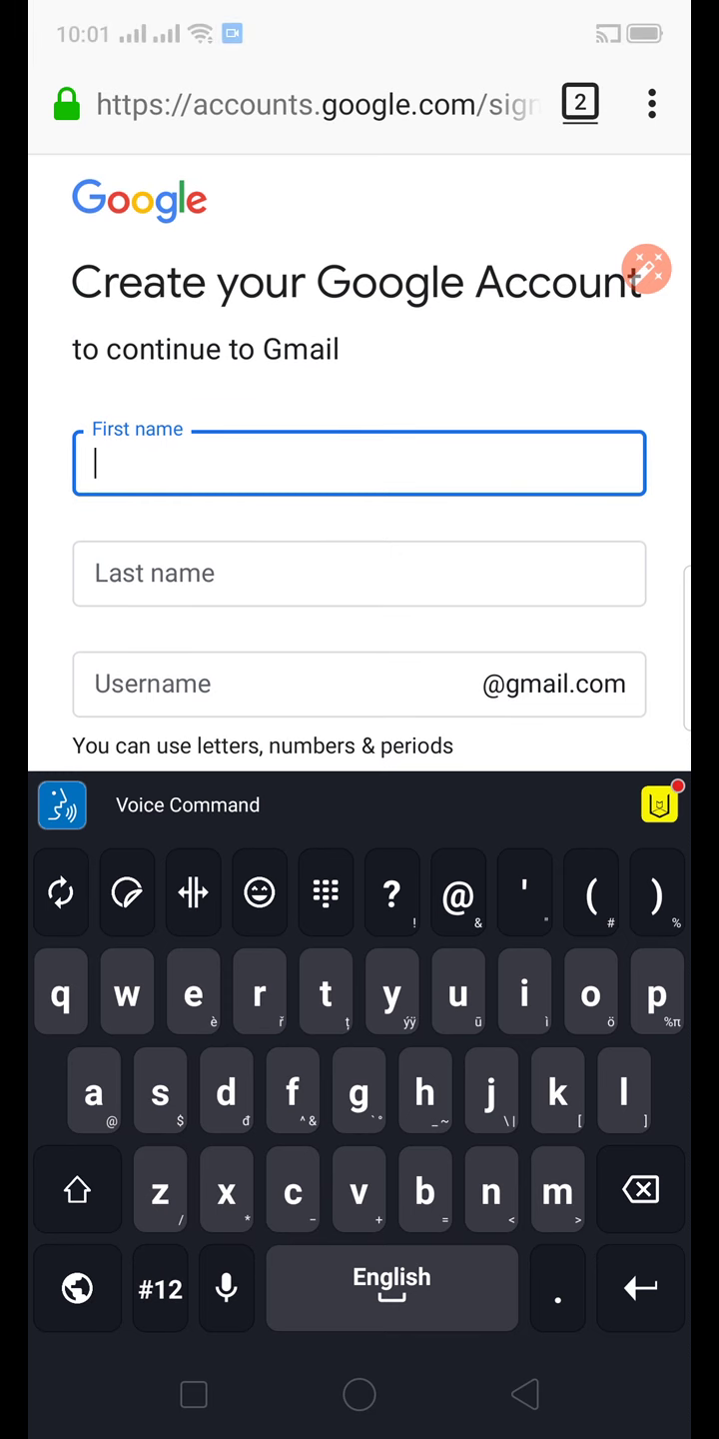
left_click(527, 1393)
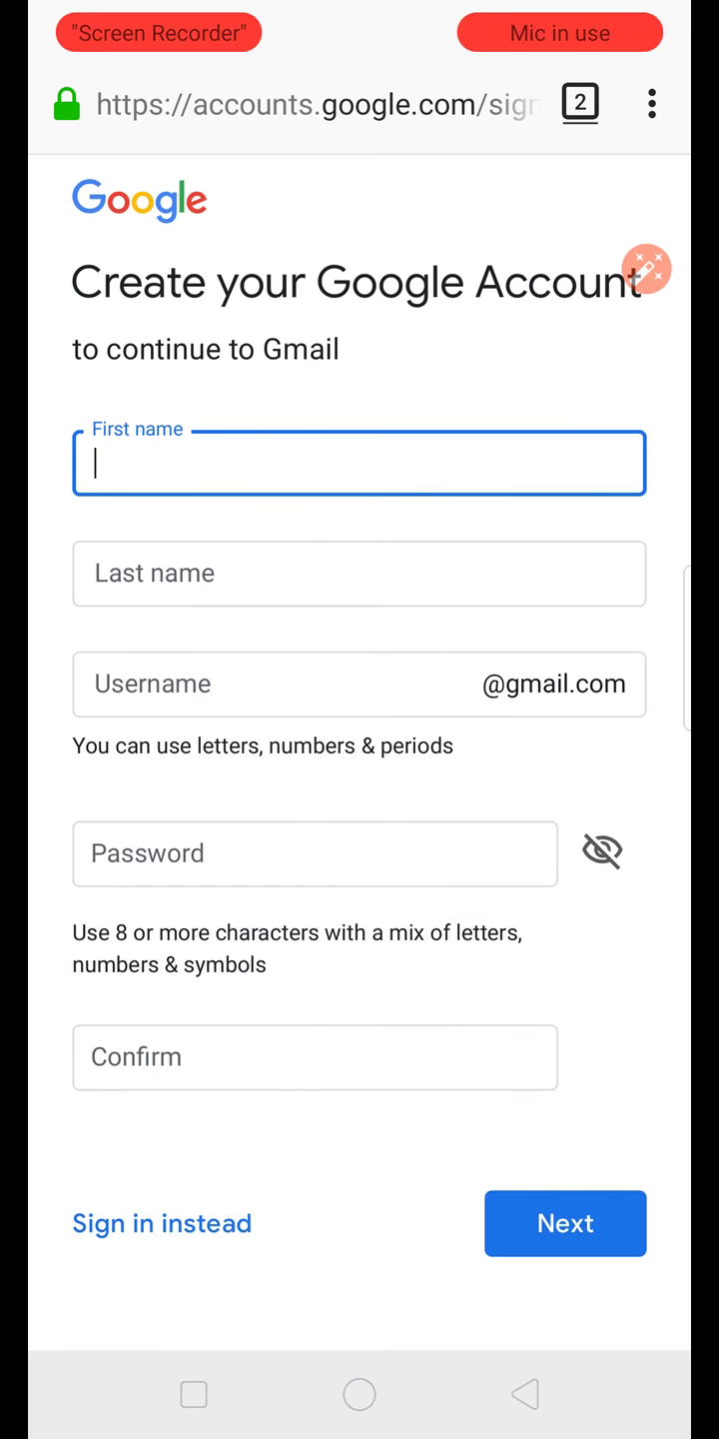
key("Print")
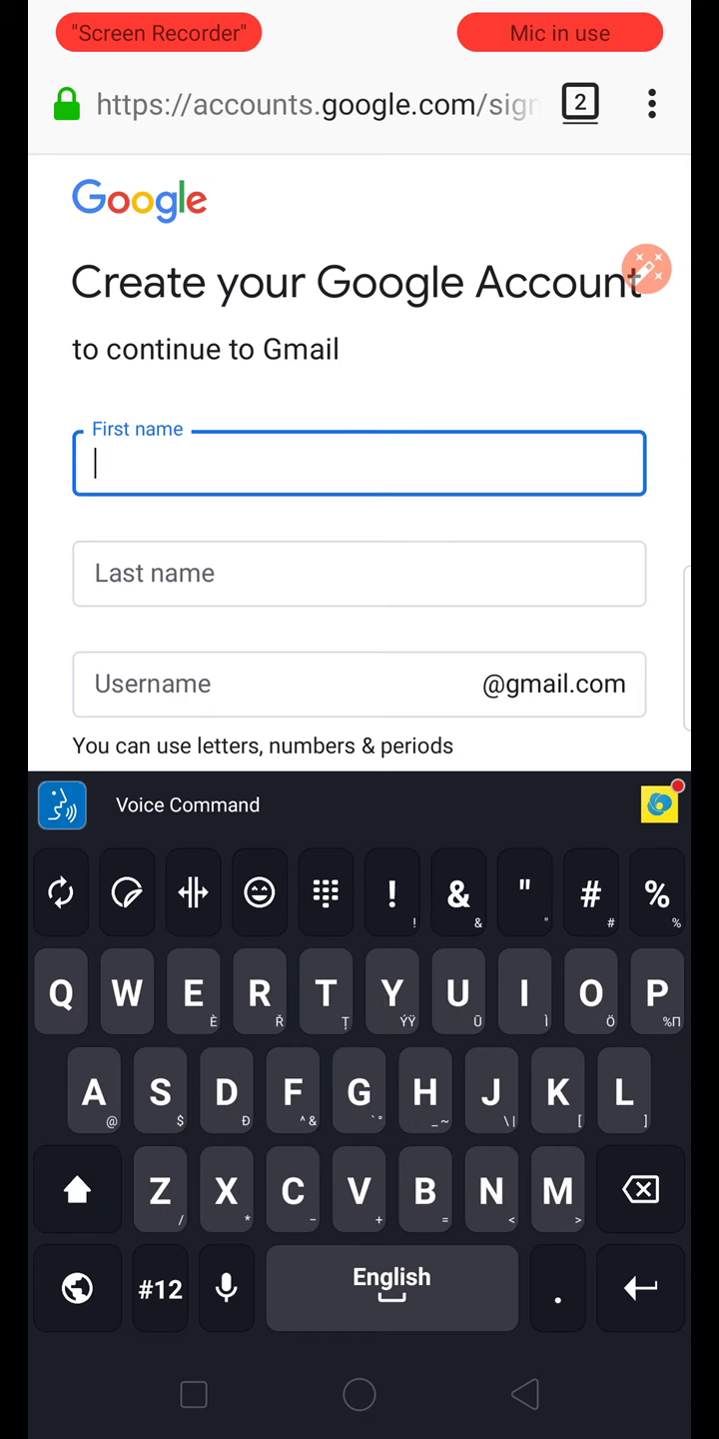
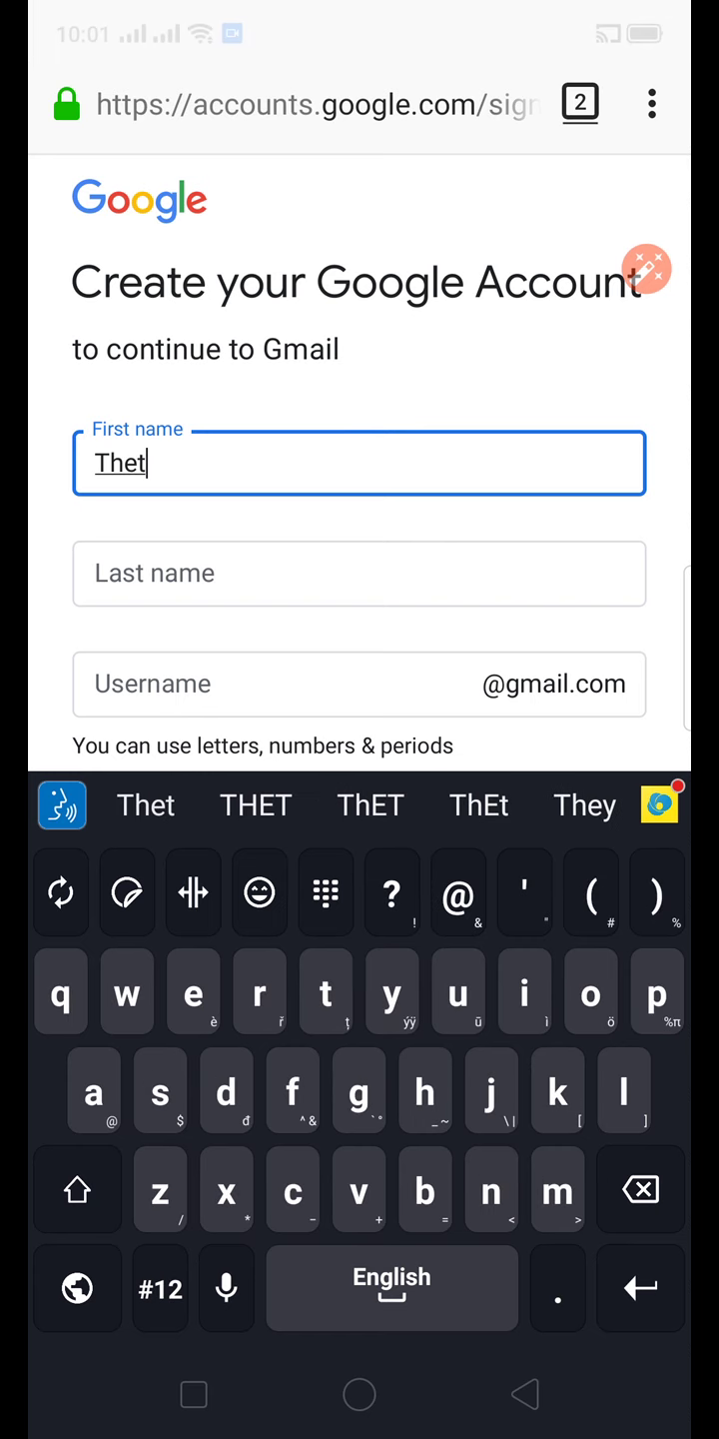
key("Return")
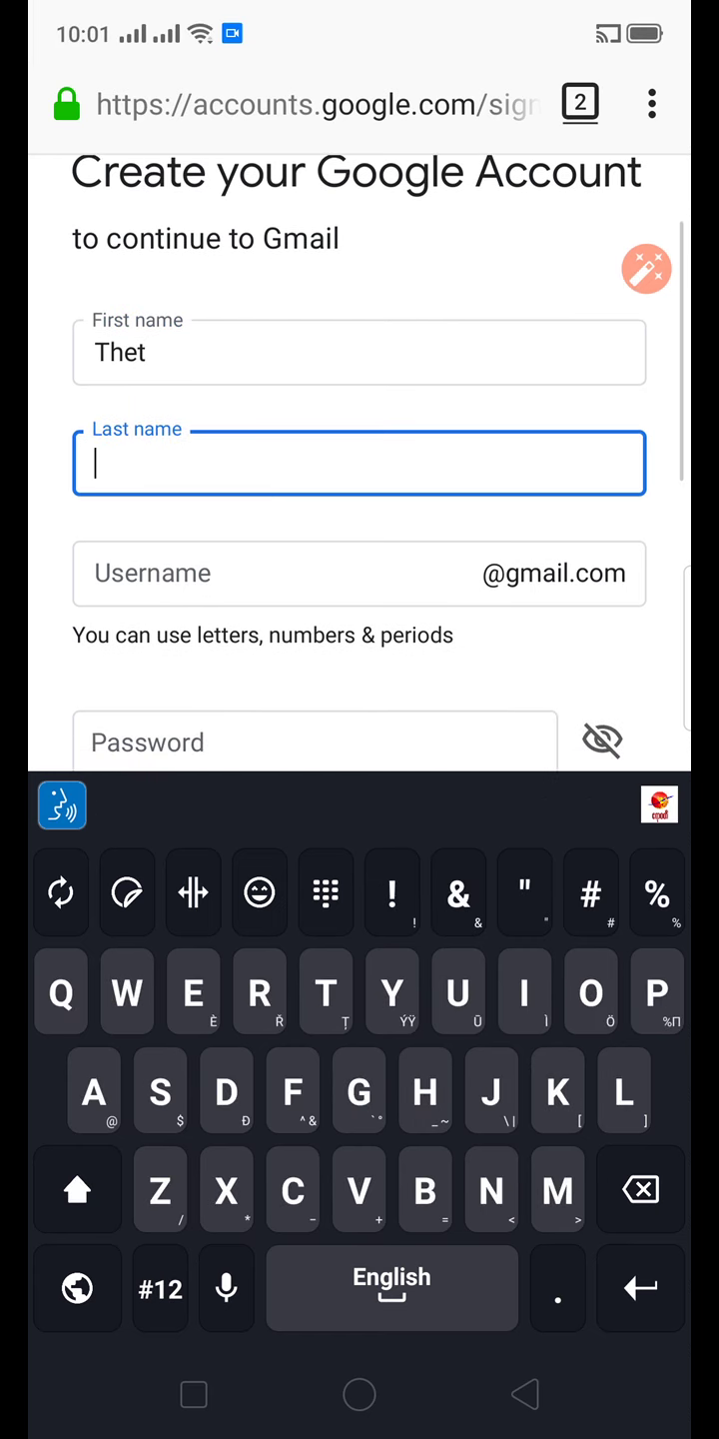
key("Return")
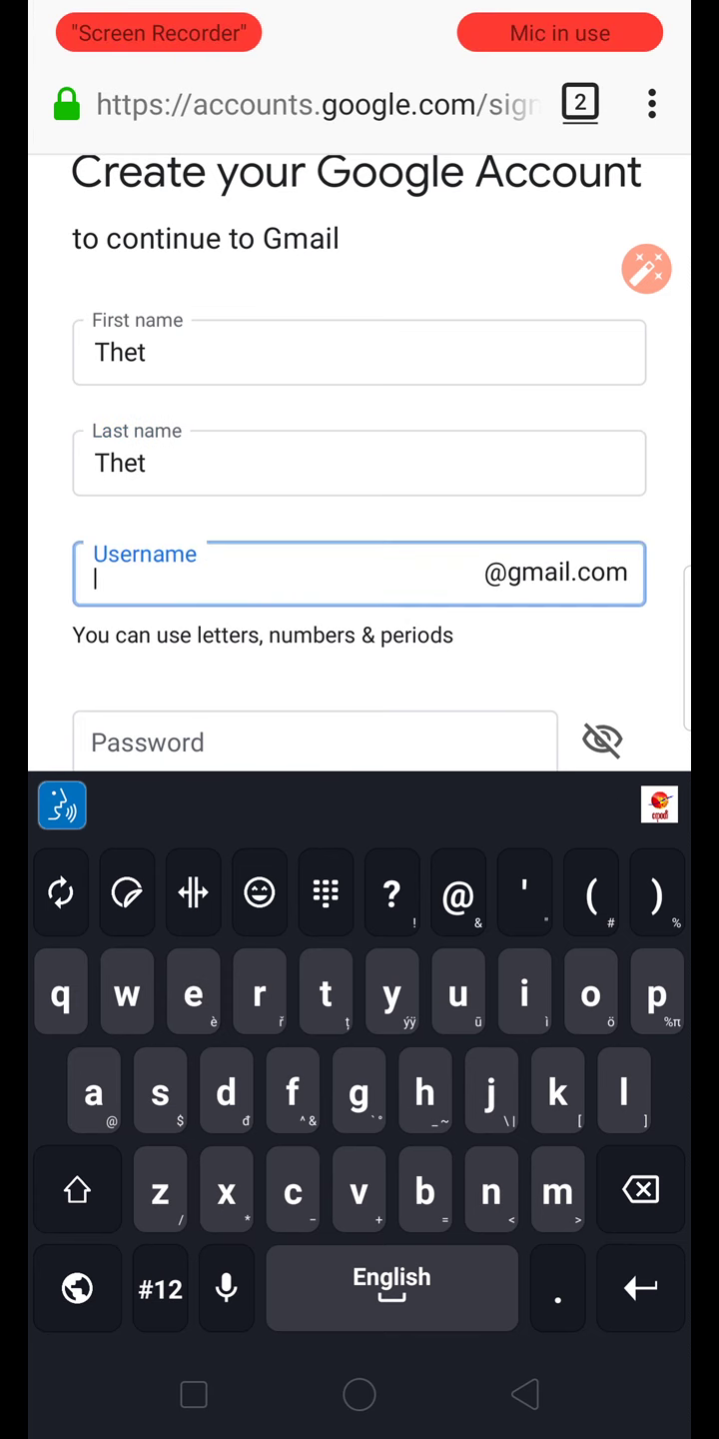
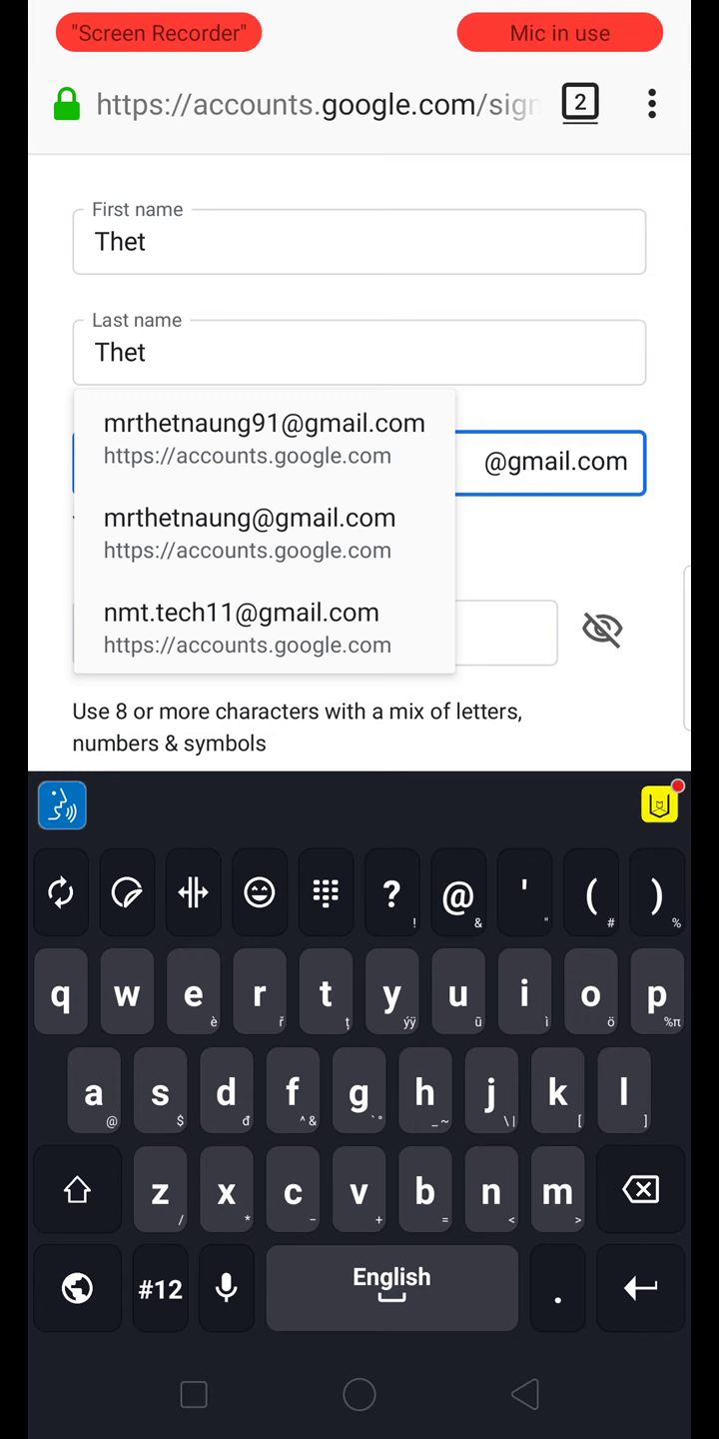
left_click(150, 241)
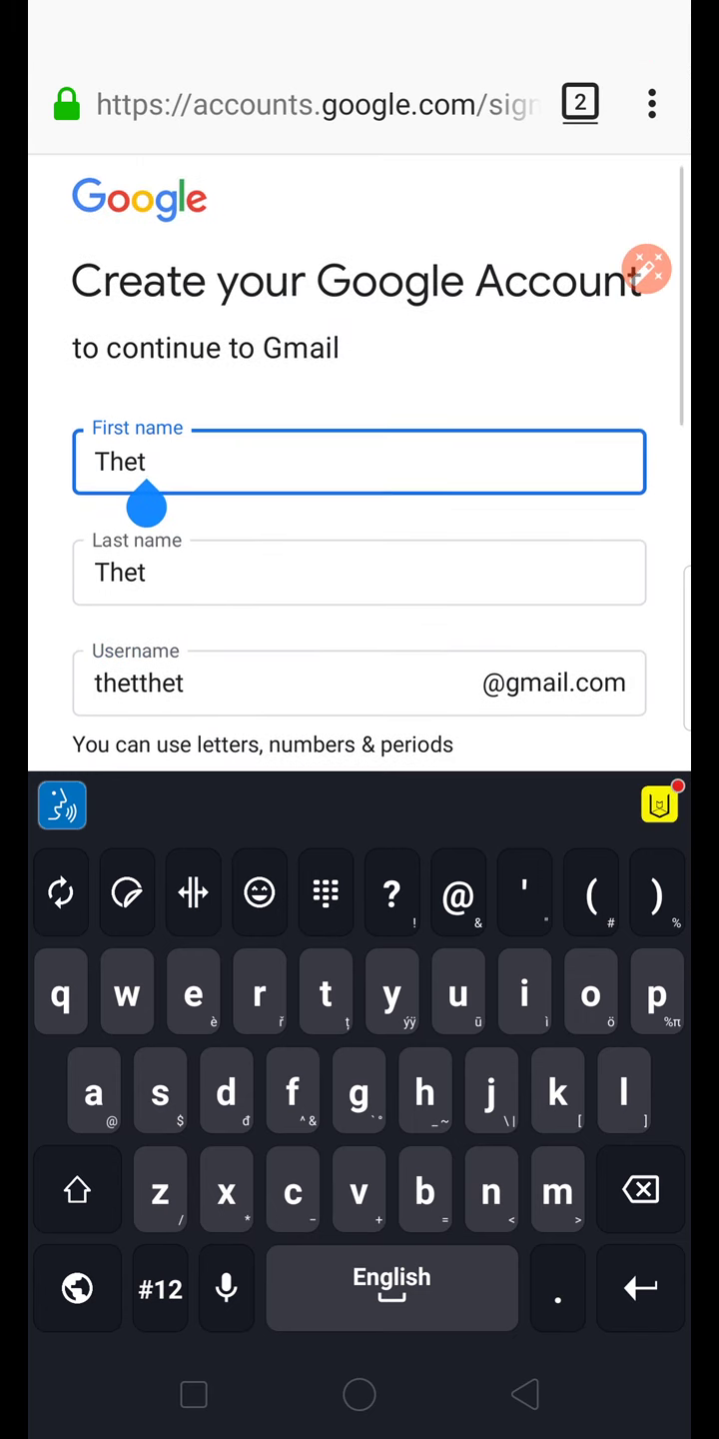
scroll(360, 499, "down", 2)
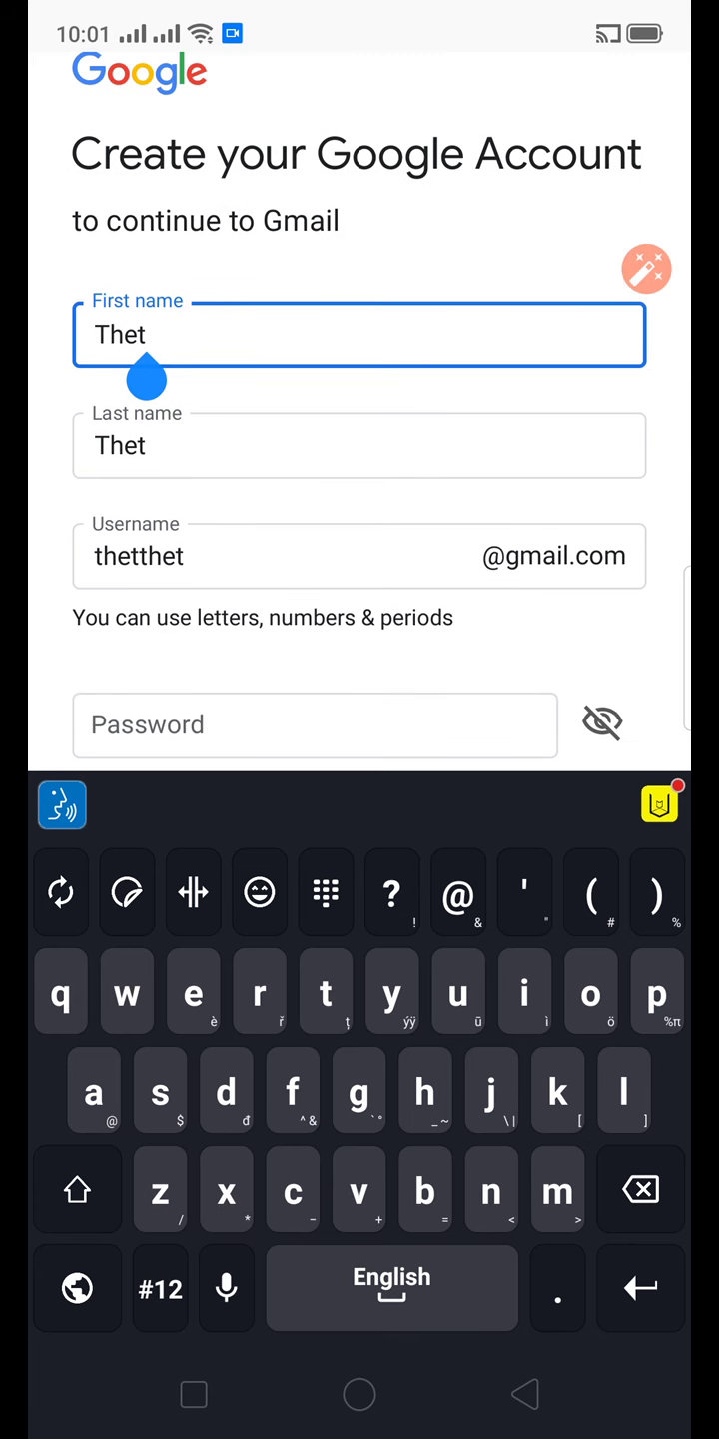
left_click(250, 555)
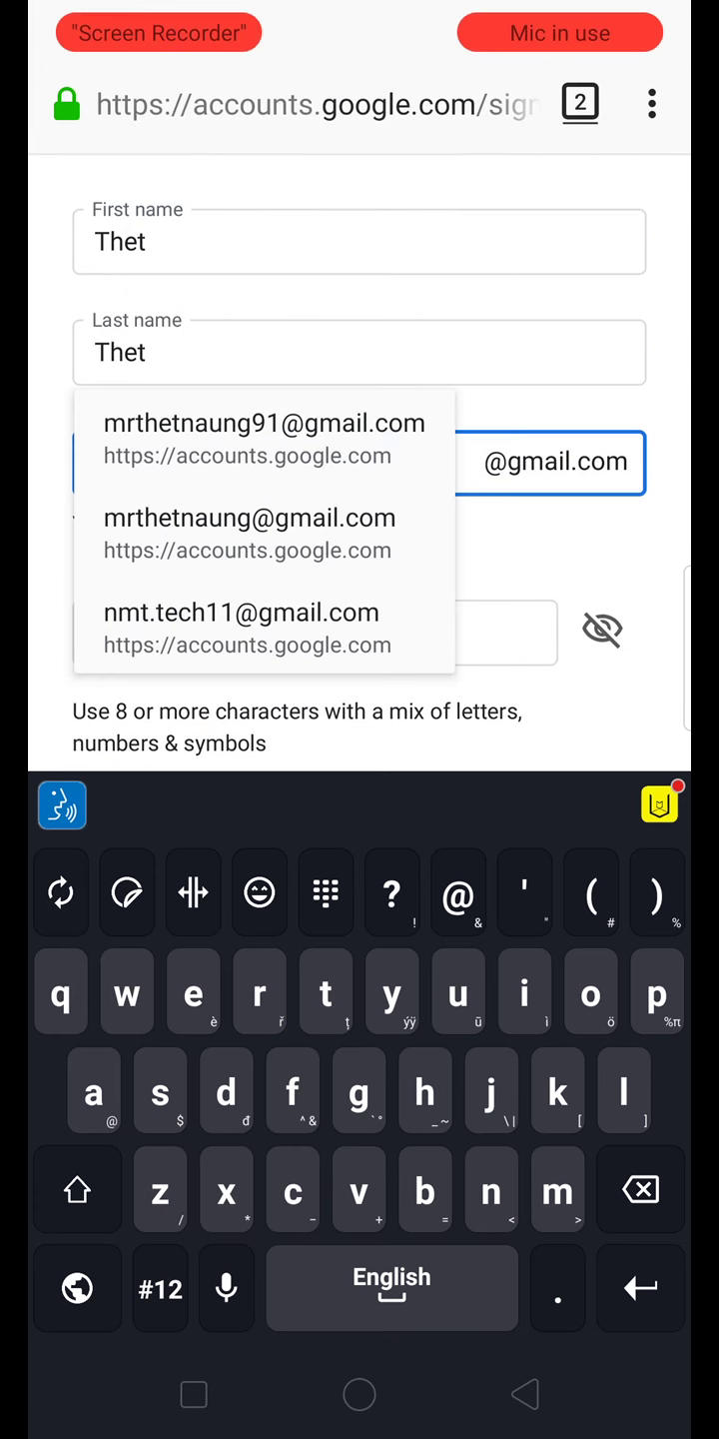
key("BackSpace")
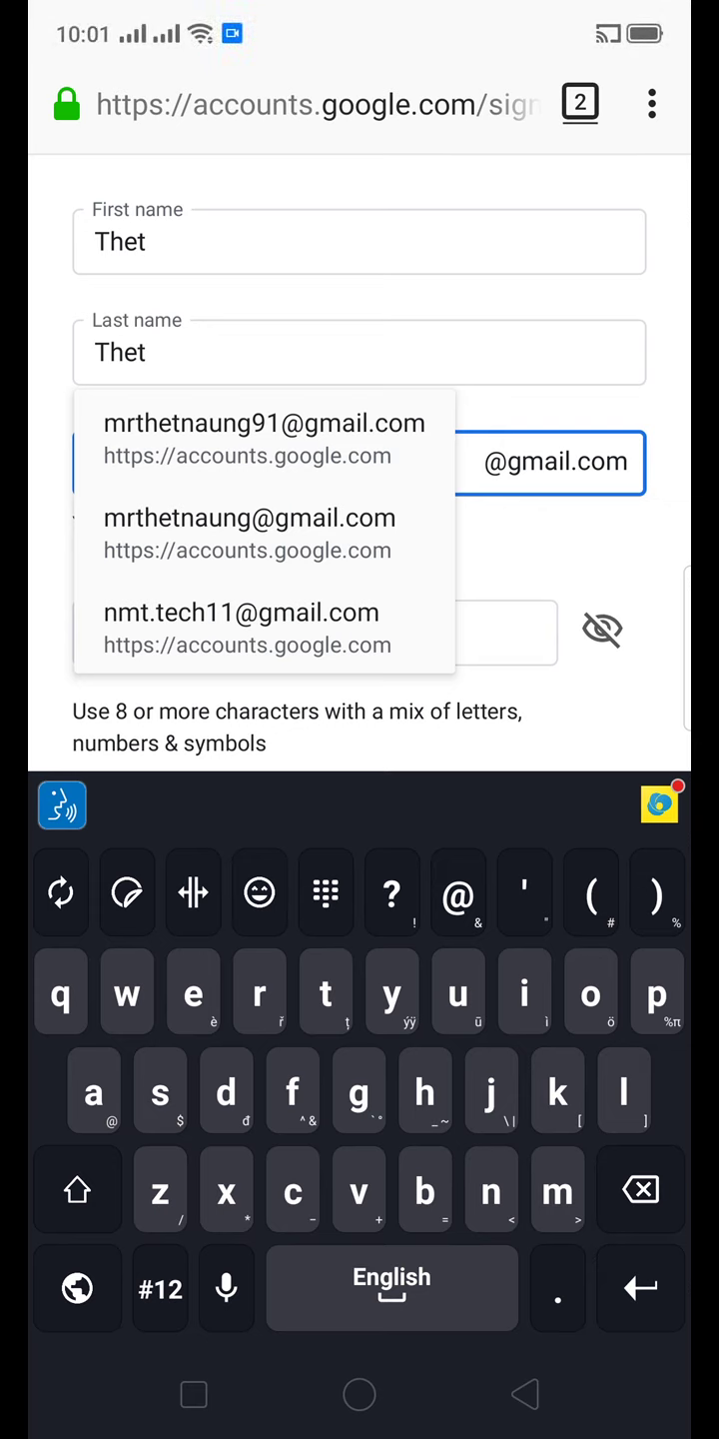
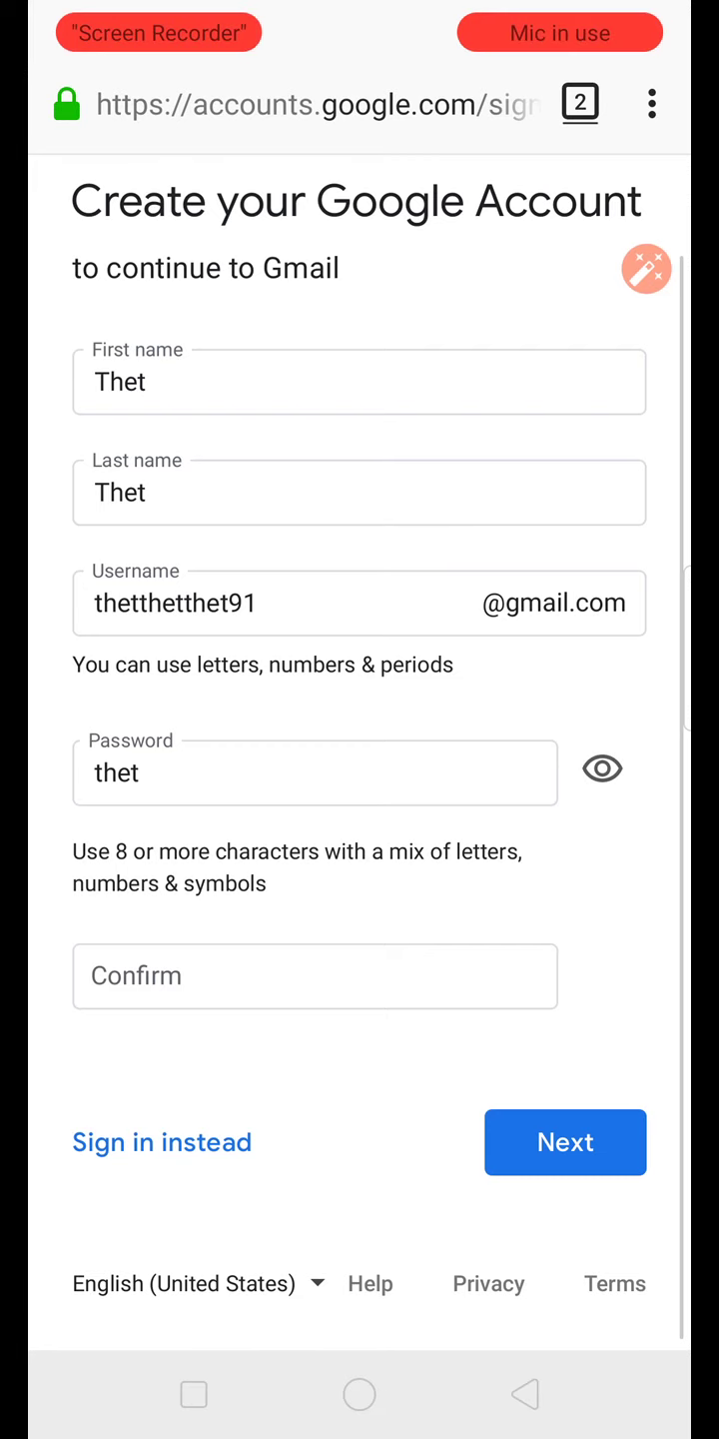
Hide the password and submit the name, username and password form
left_click(603, 769)
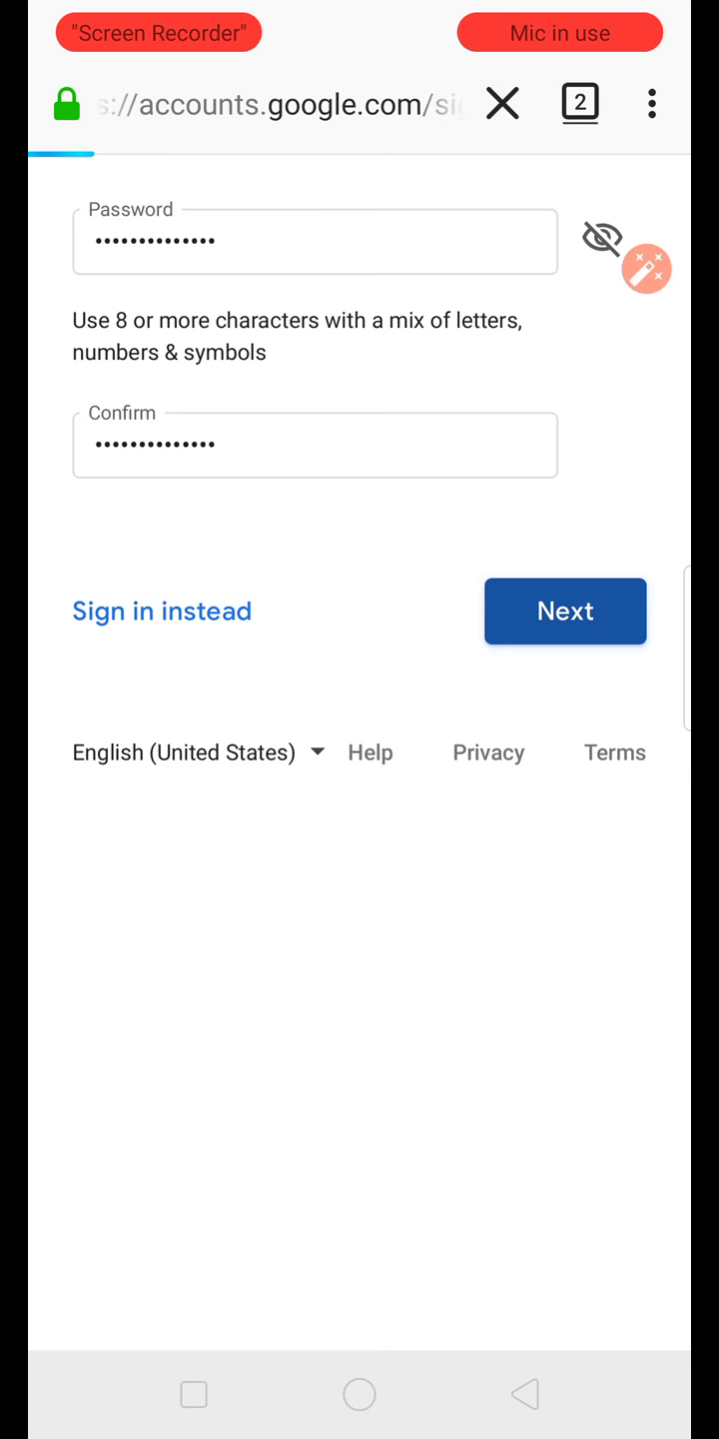
left_click(565, 610)
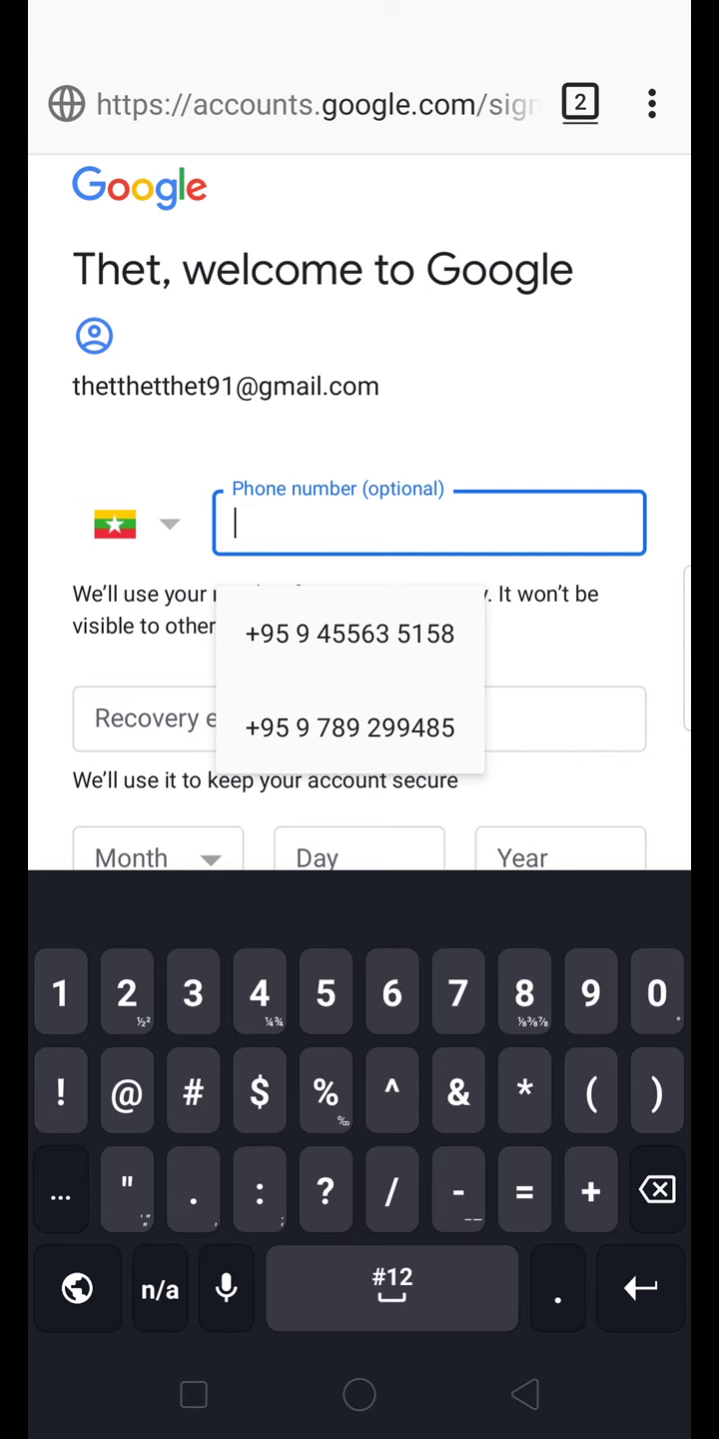
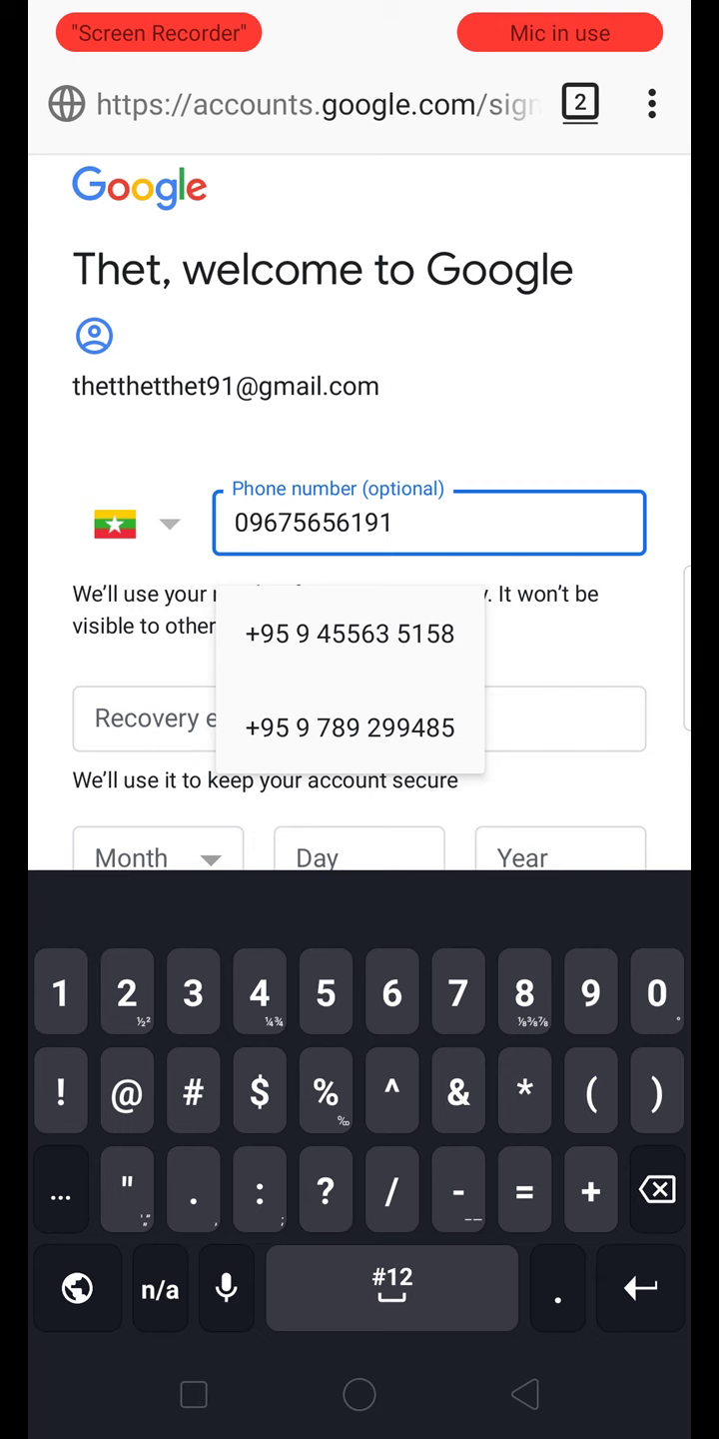
left_click(526, 1394)
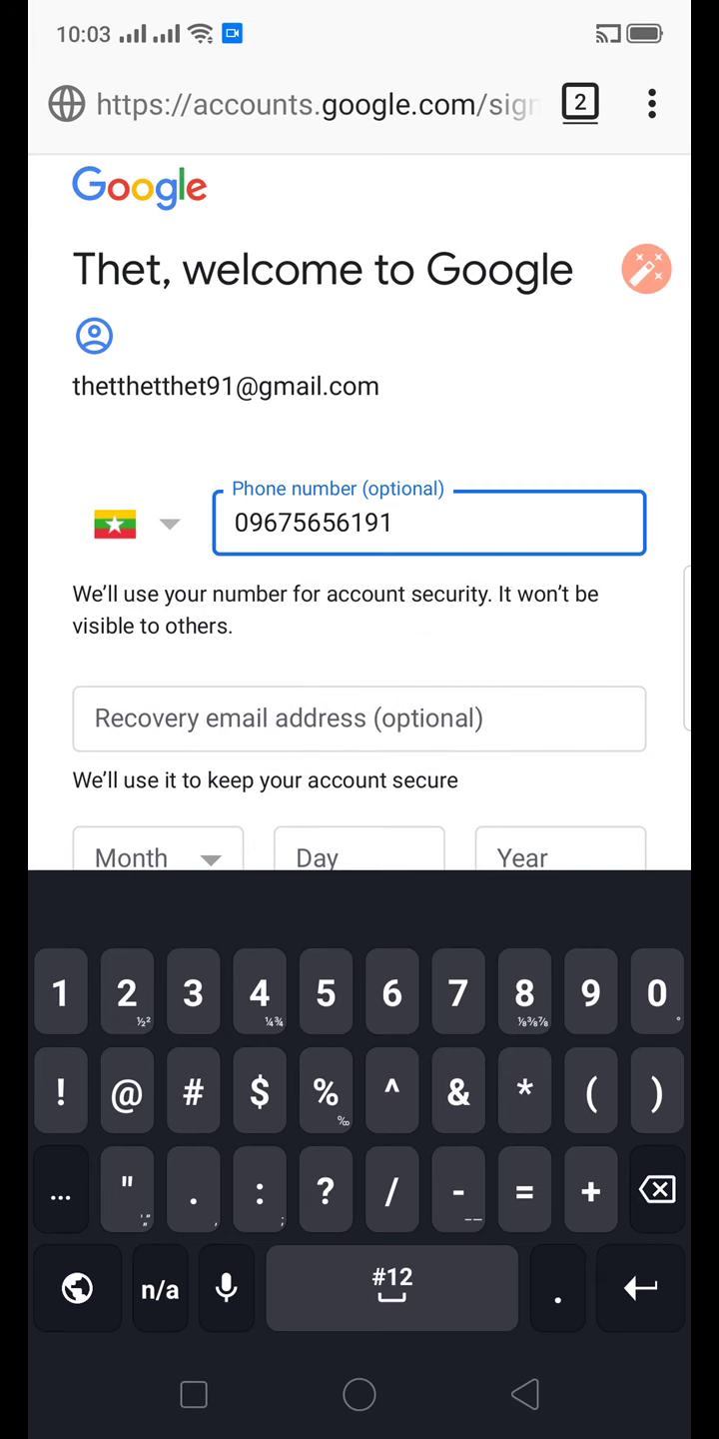
scroll(360, 499, "down", 5)
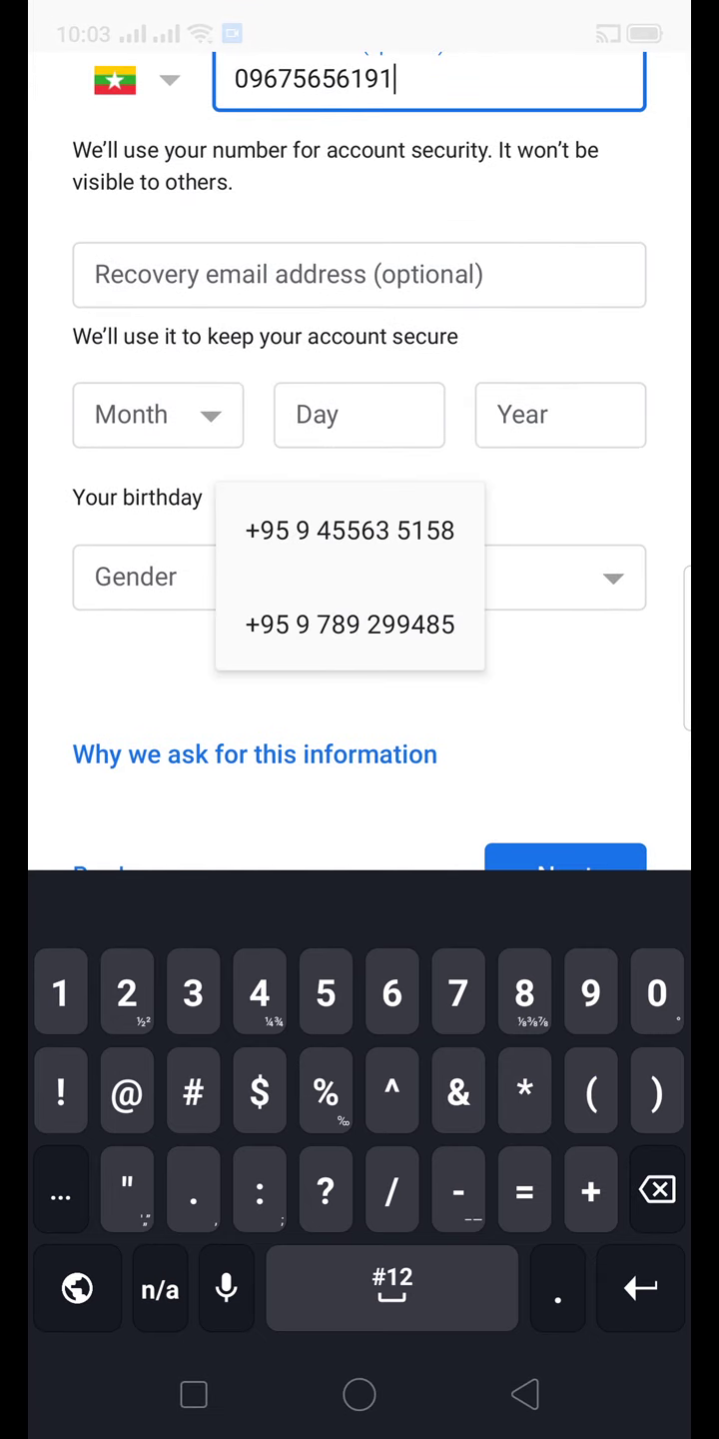
left_click(360, 577)
left_click(200, 689)
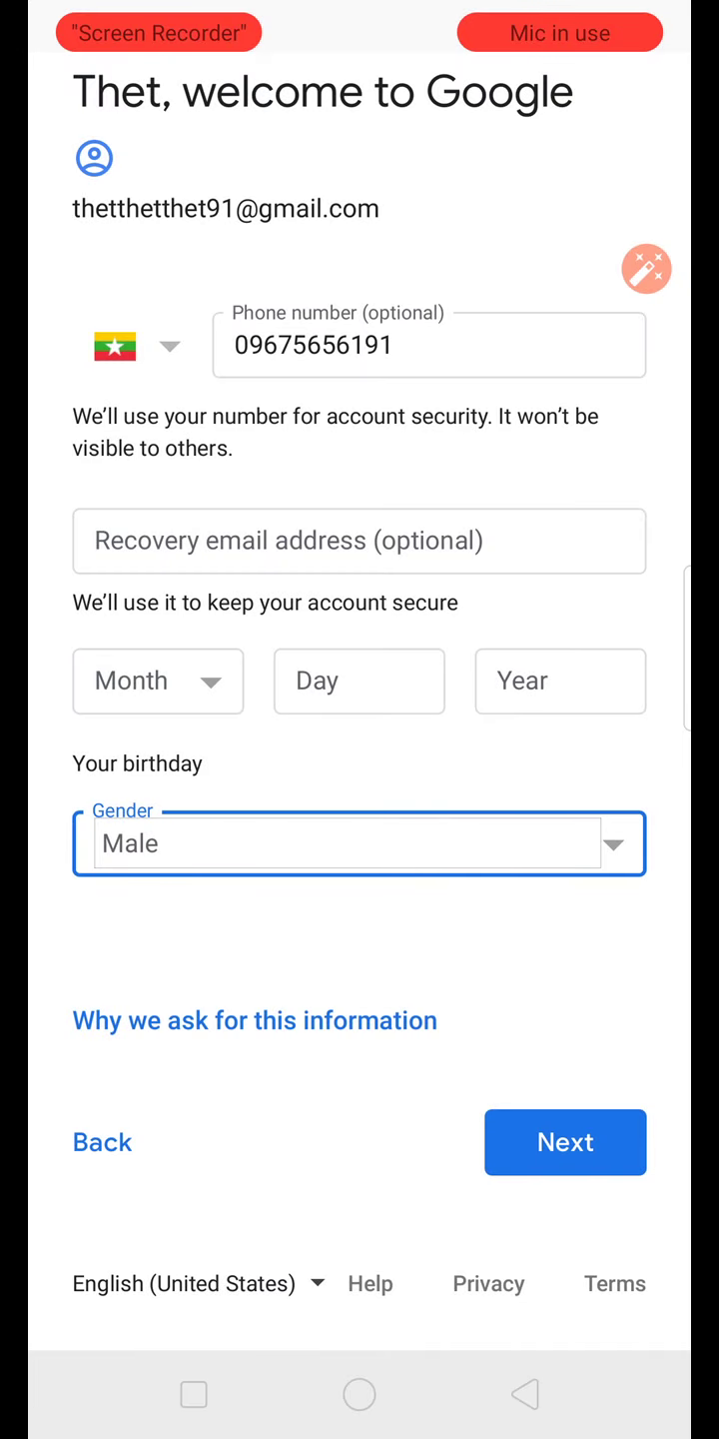
left_click(158, 681)
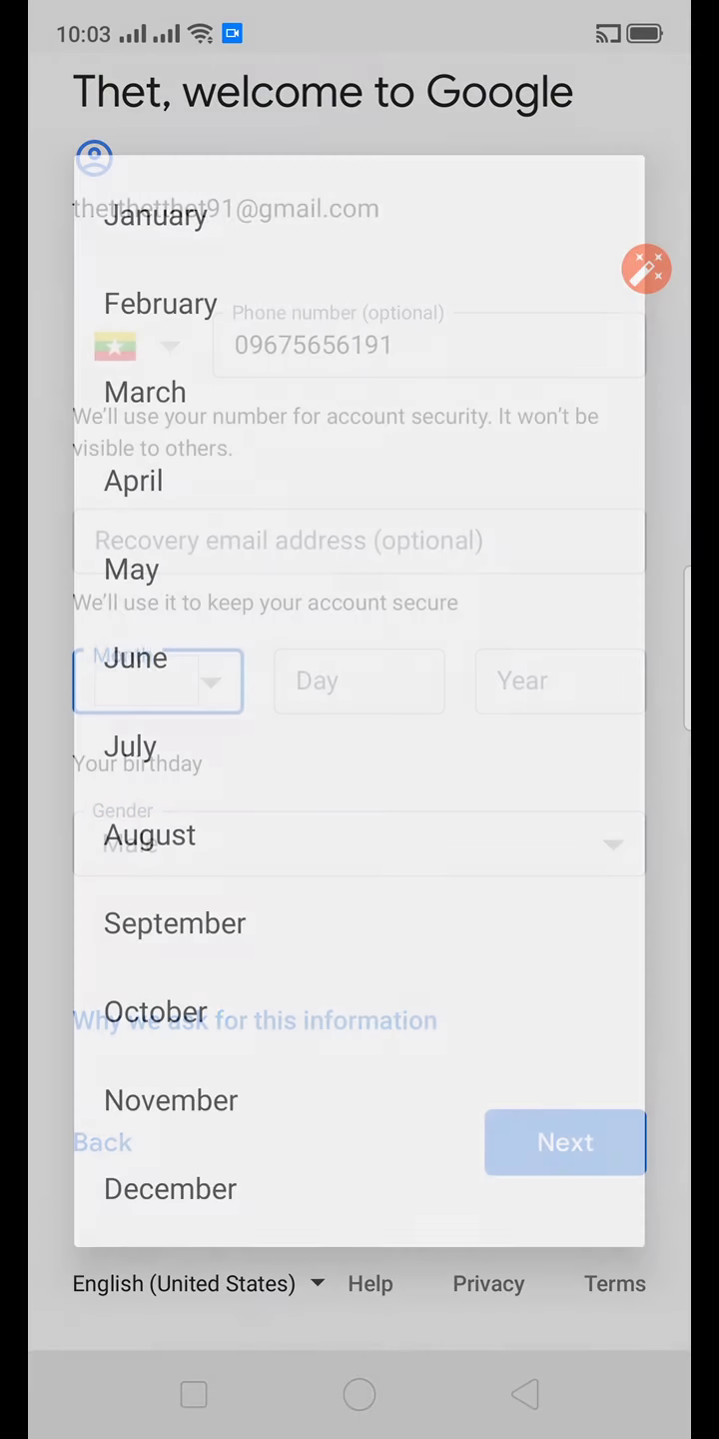
left_click(145, 392)
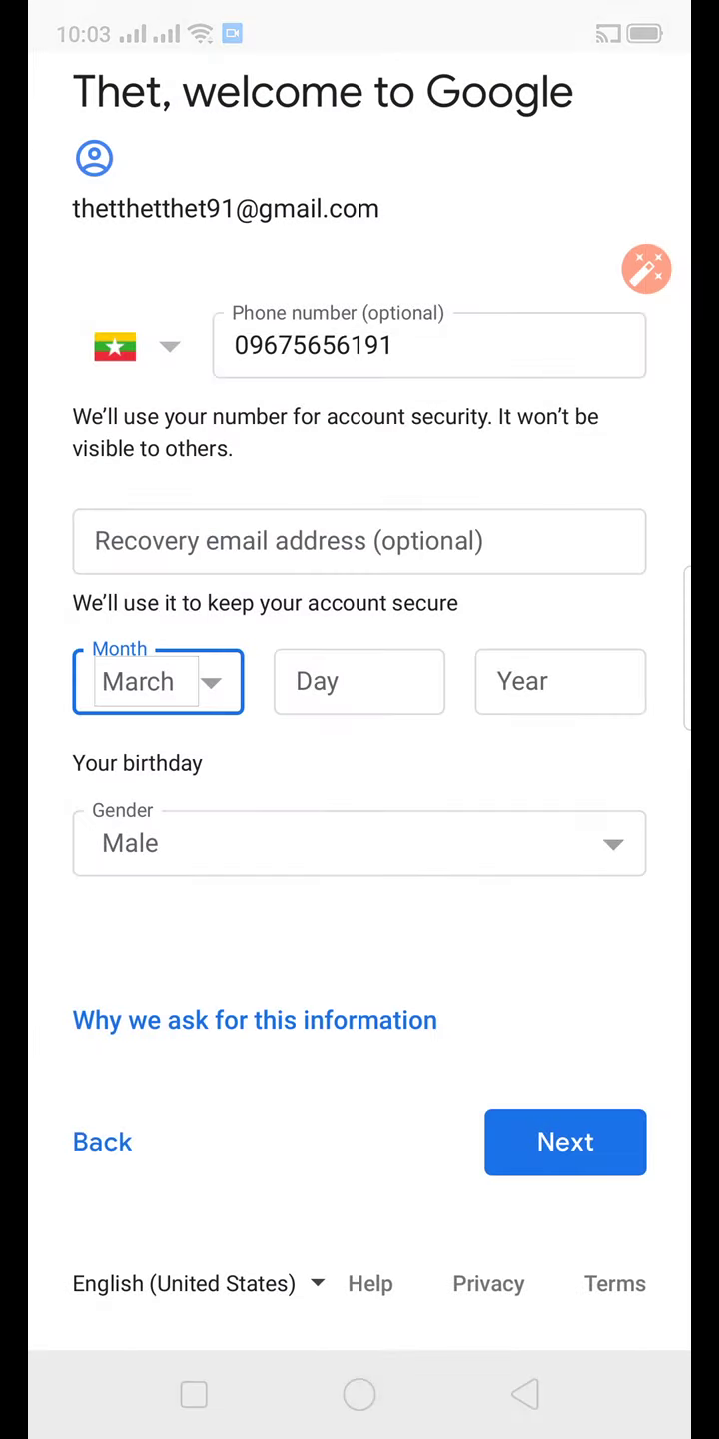
left_click(312, 860)
type("2")
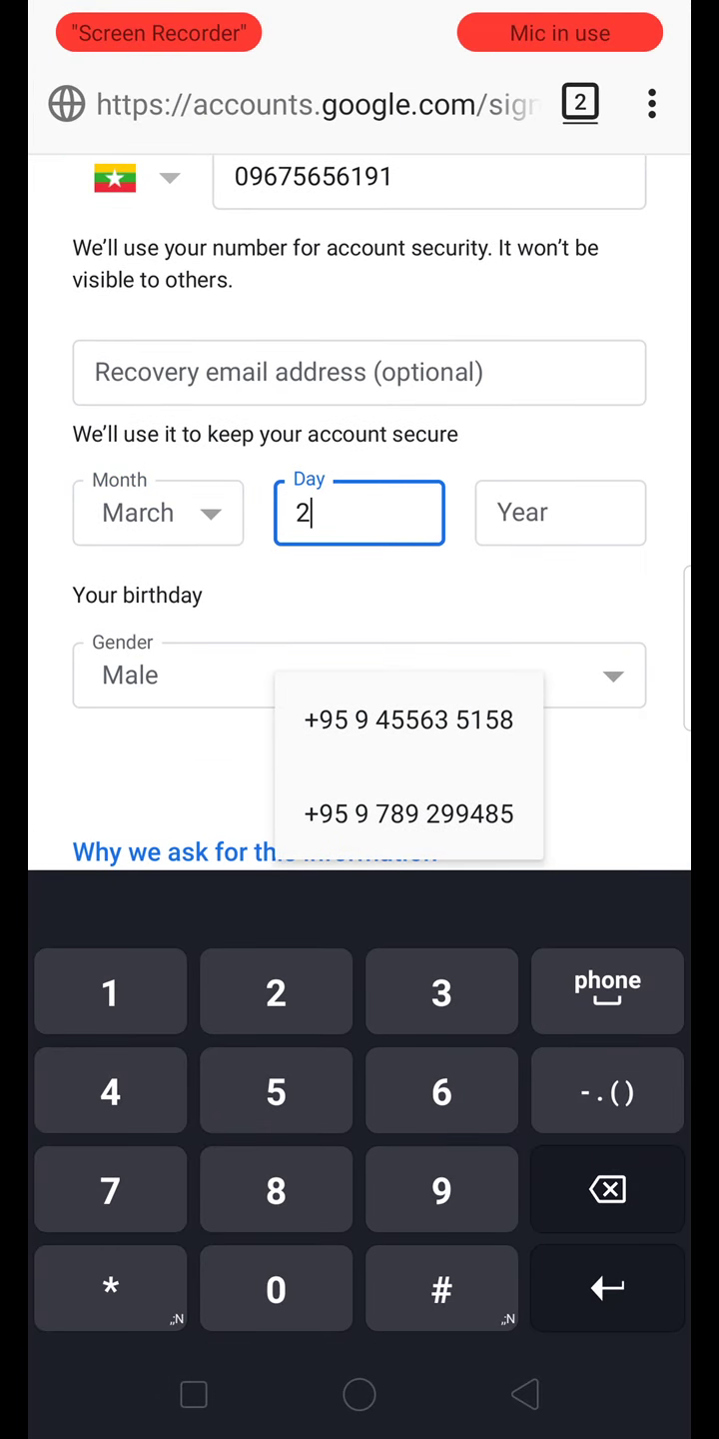
type("0")
left_click(560, 514)
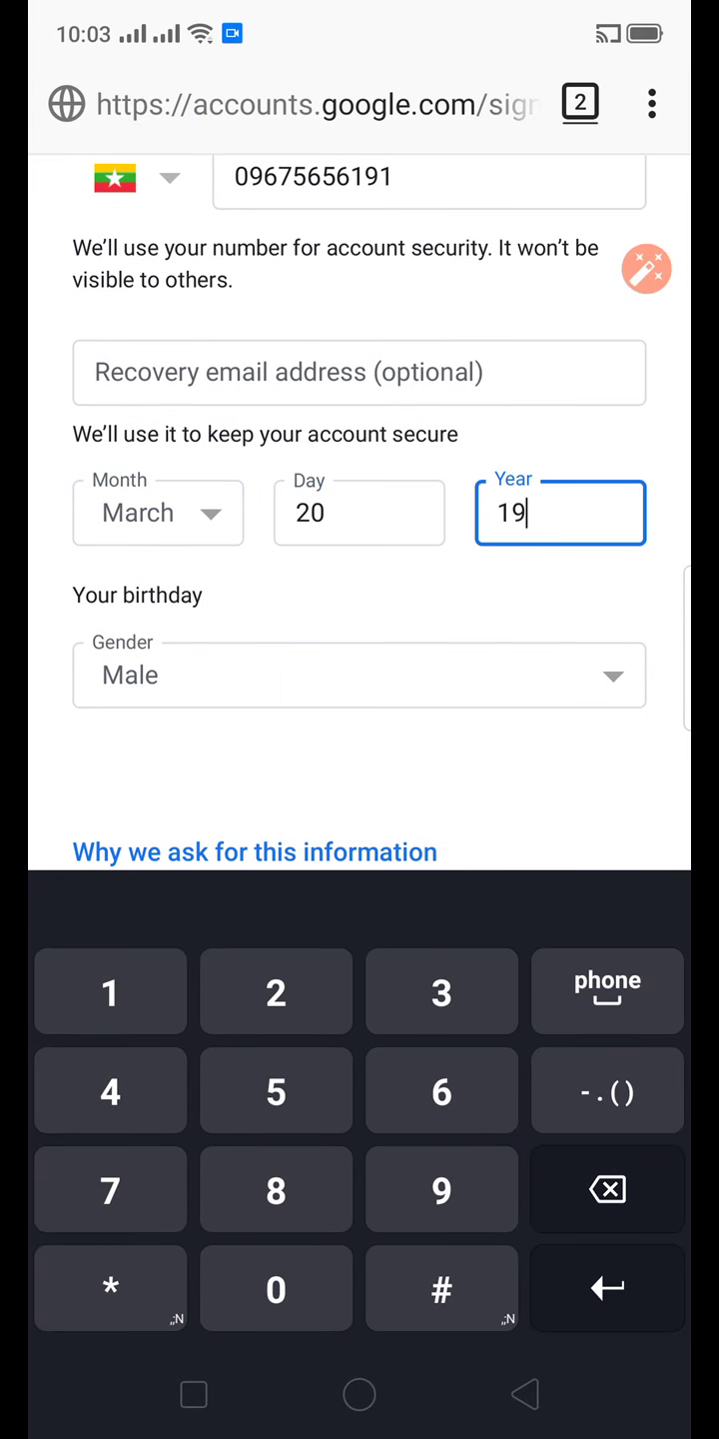
left_click(526, 1394)
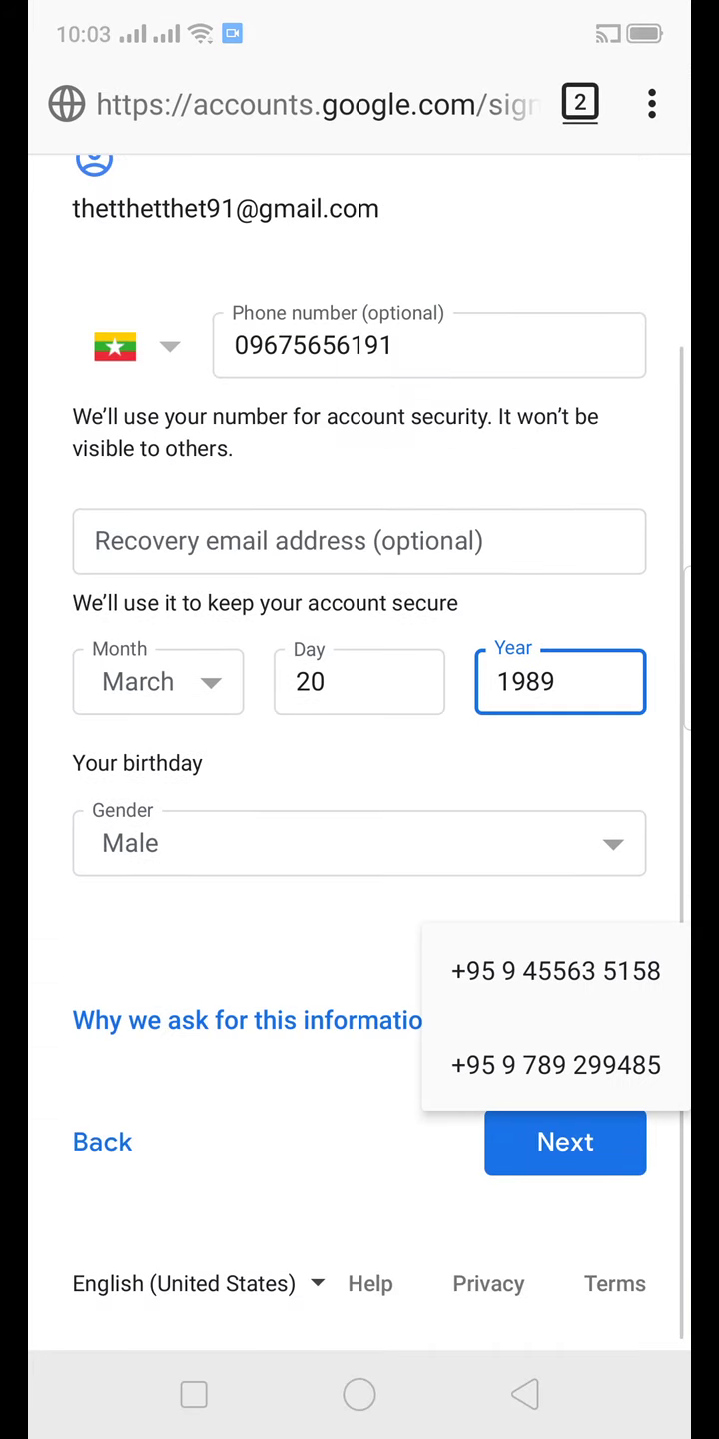
left_click(565, 1140)
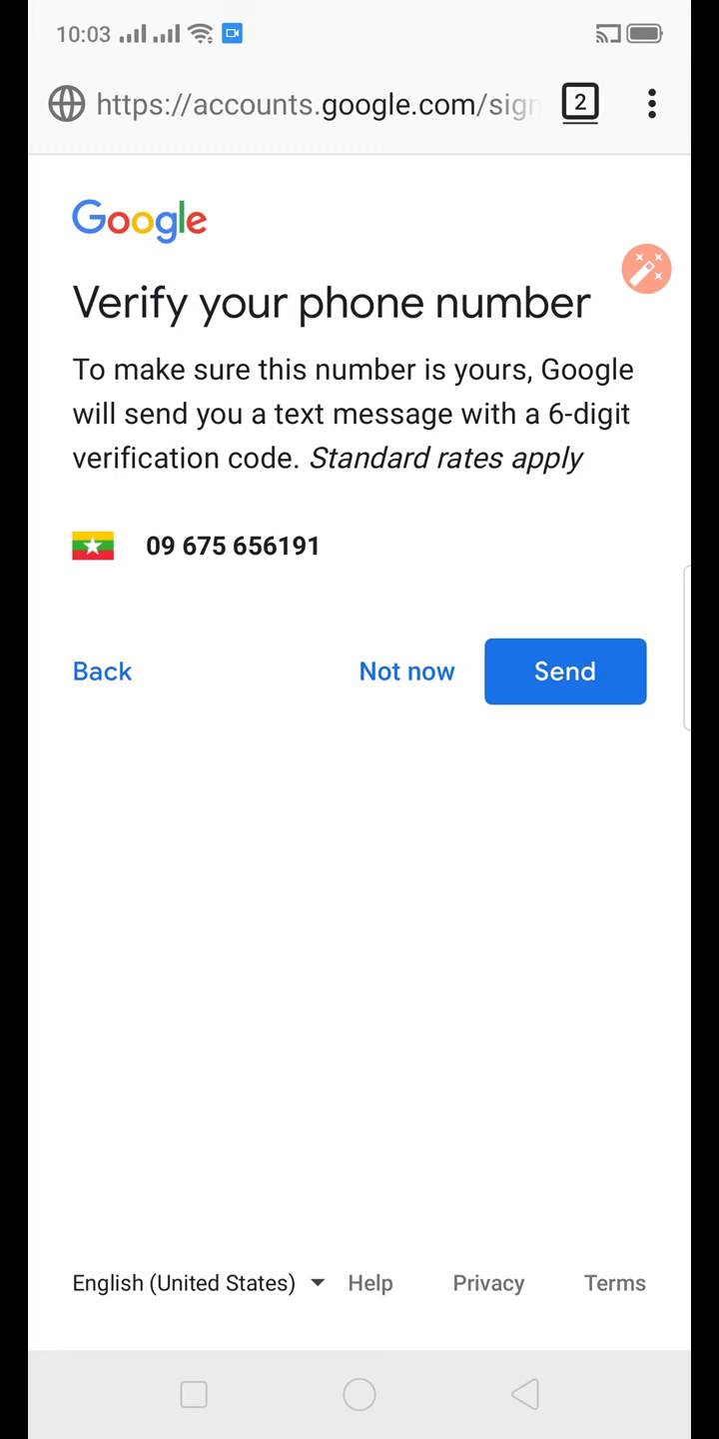
Request the verification code by text so the code entry field appears
left_click(564, 670)
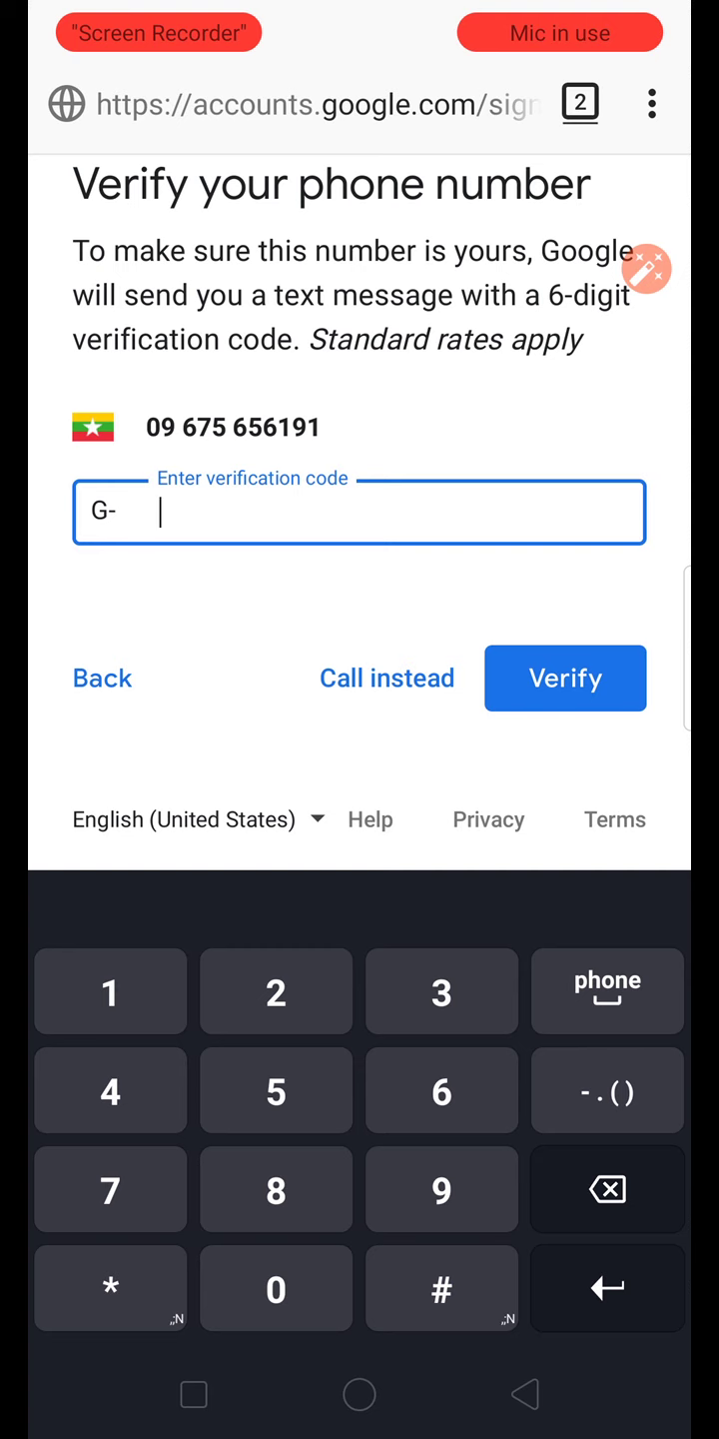
scroll(360, 499, "up", 1)
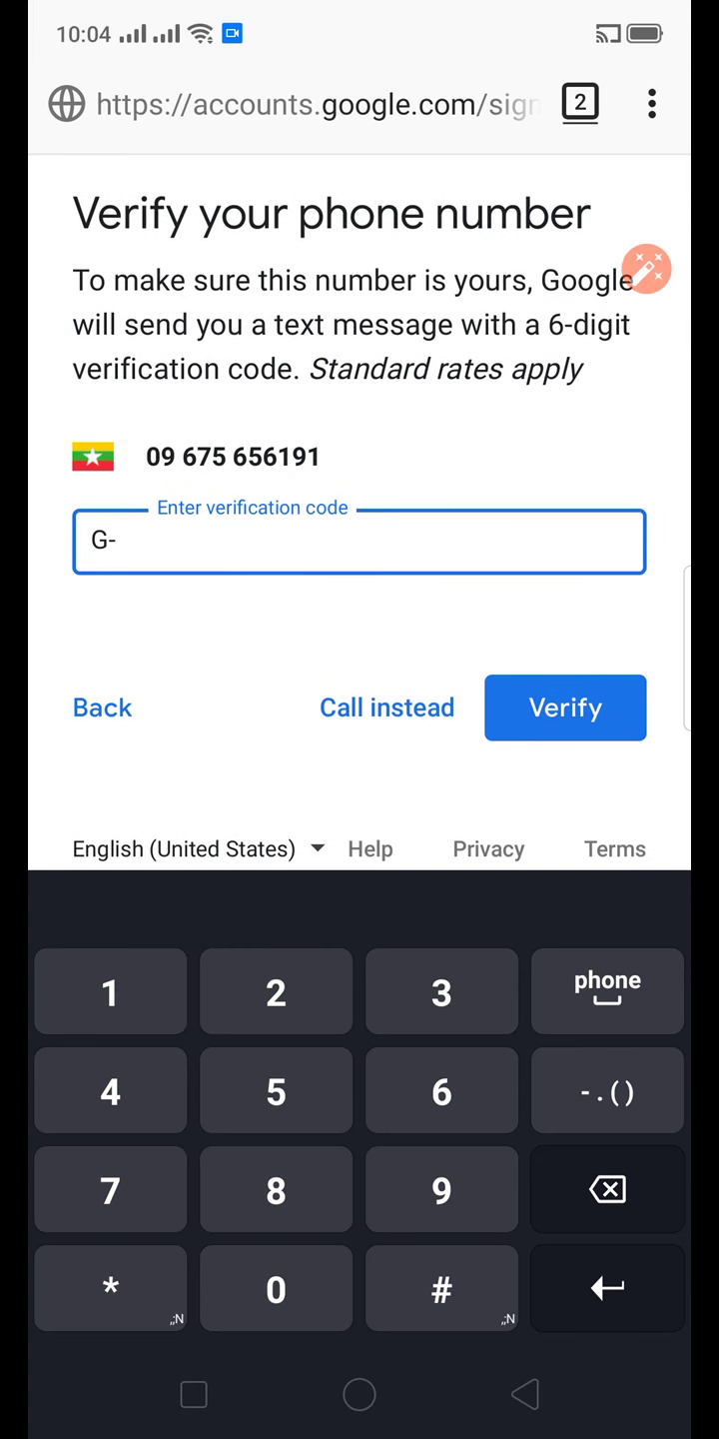